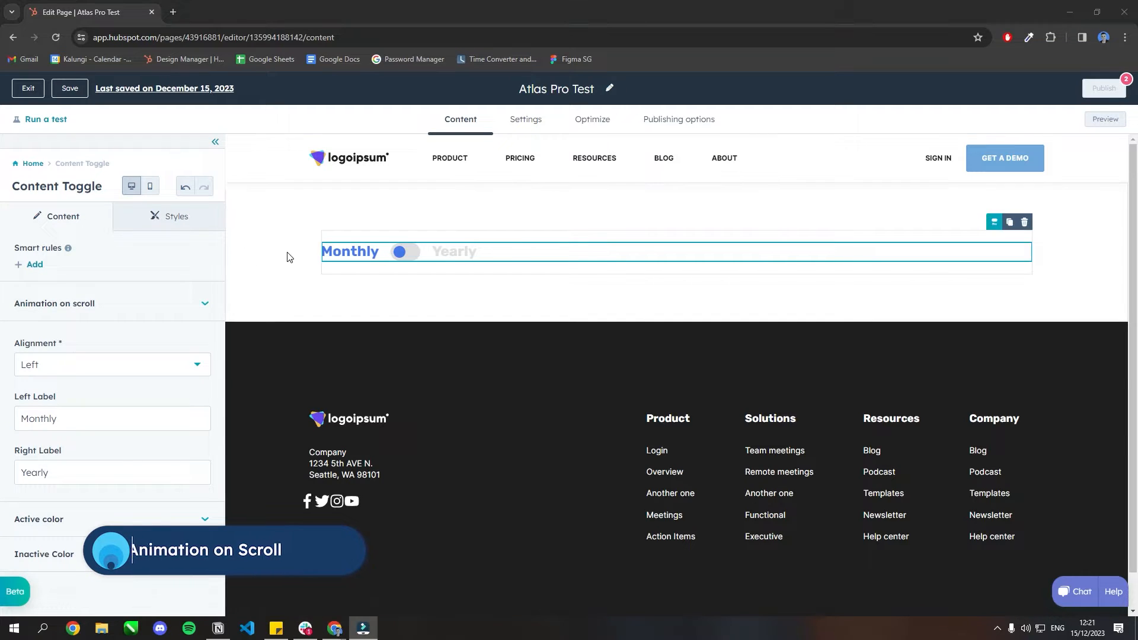
- Review the Content Toggle's Animation on scroll settings
click(148, 309)
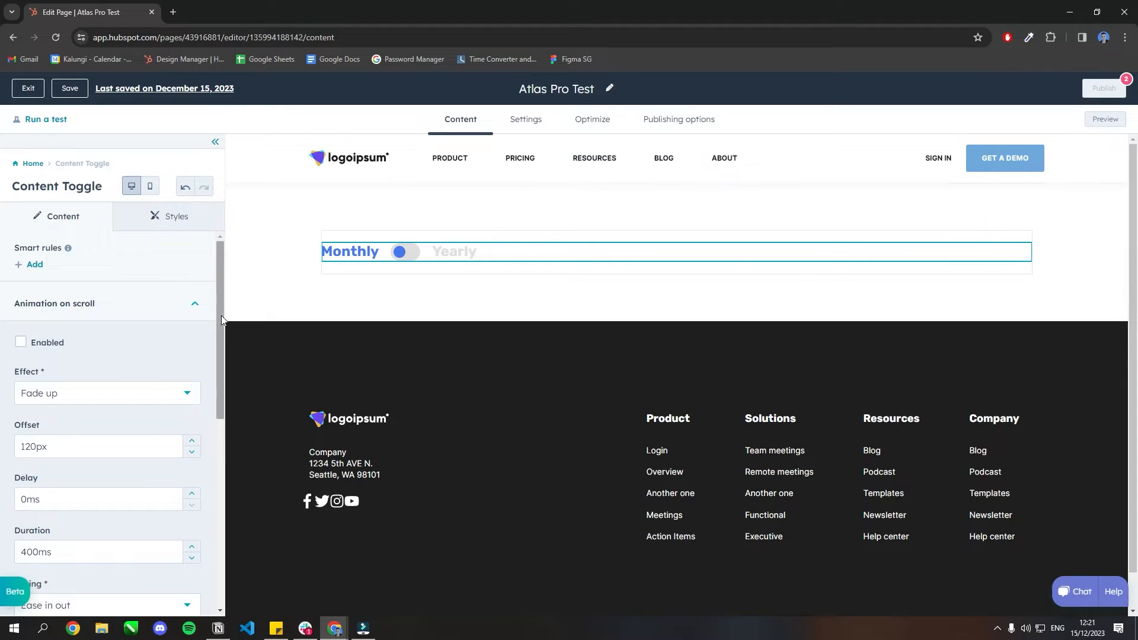
drag(222, 330, 222, 351)
click(155, 262)
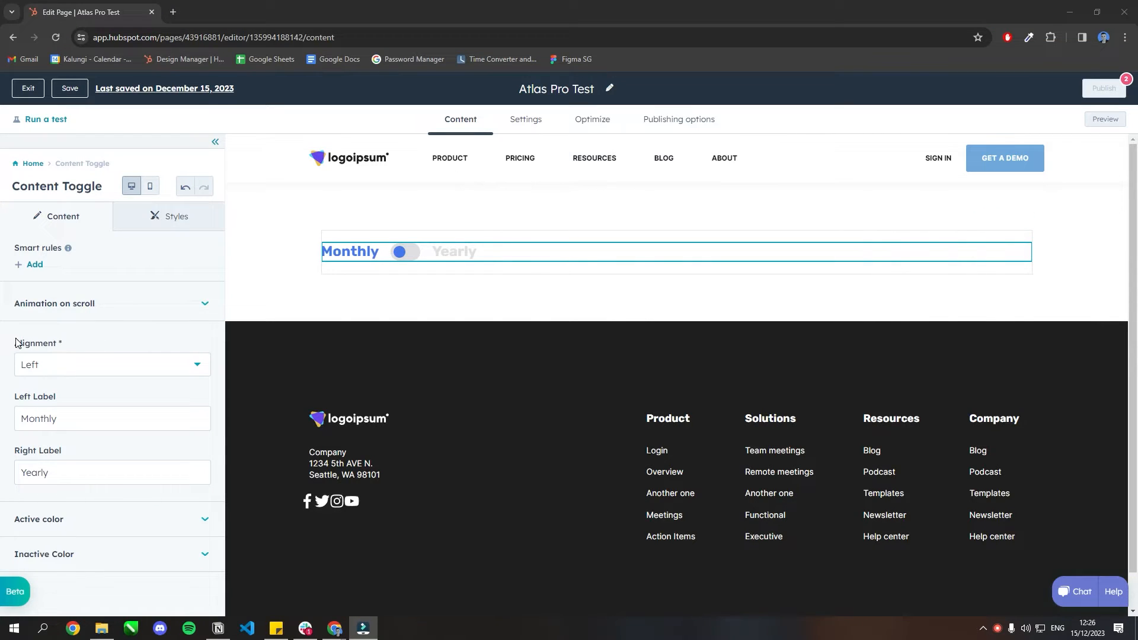
- Set the Content Toggle's alignment to Right and apply the change
click(79, 365)
click(89, 424)
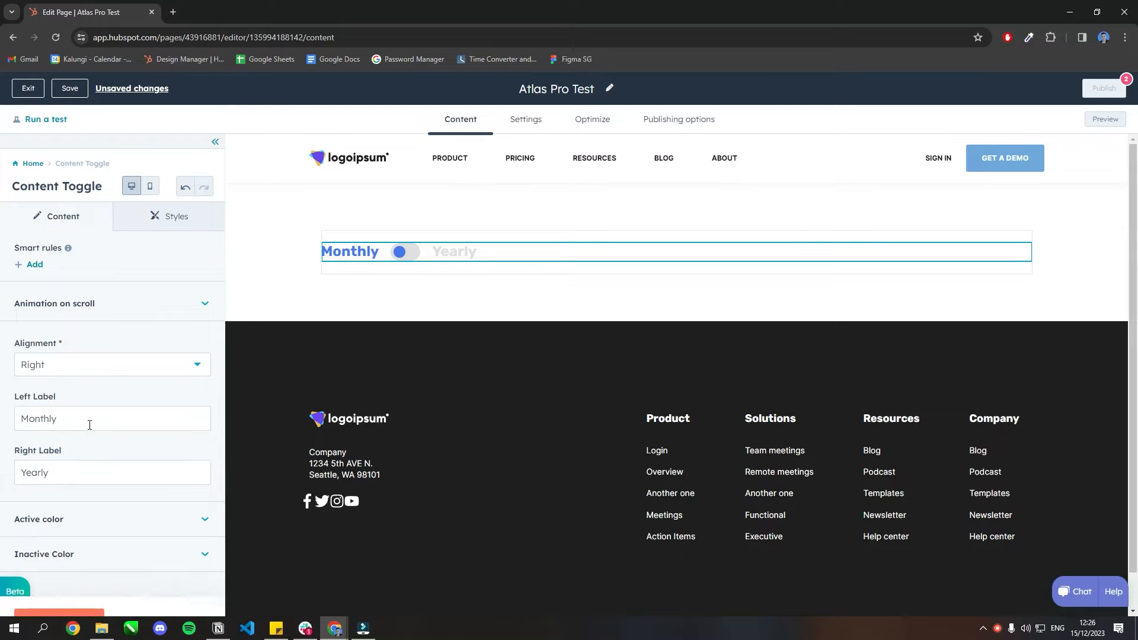
click(87, 590)
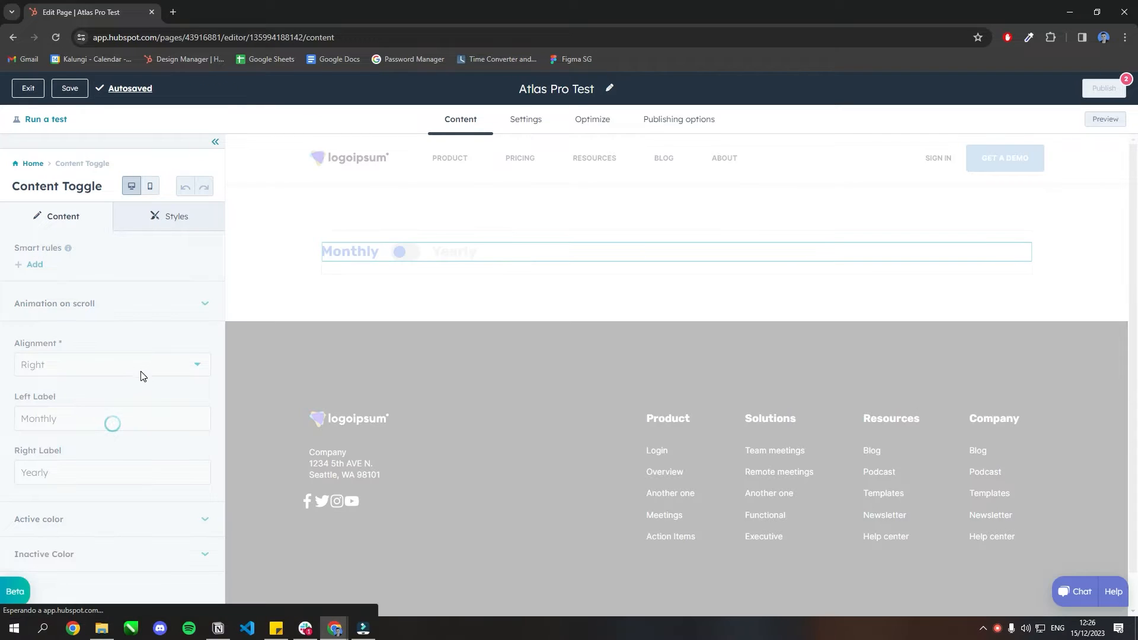
- Set the Content Toggle's alignment to Center and apply the change
click(144, 370)
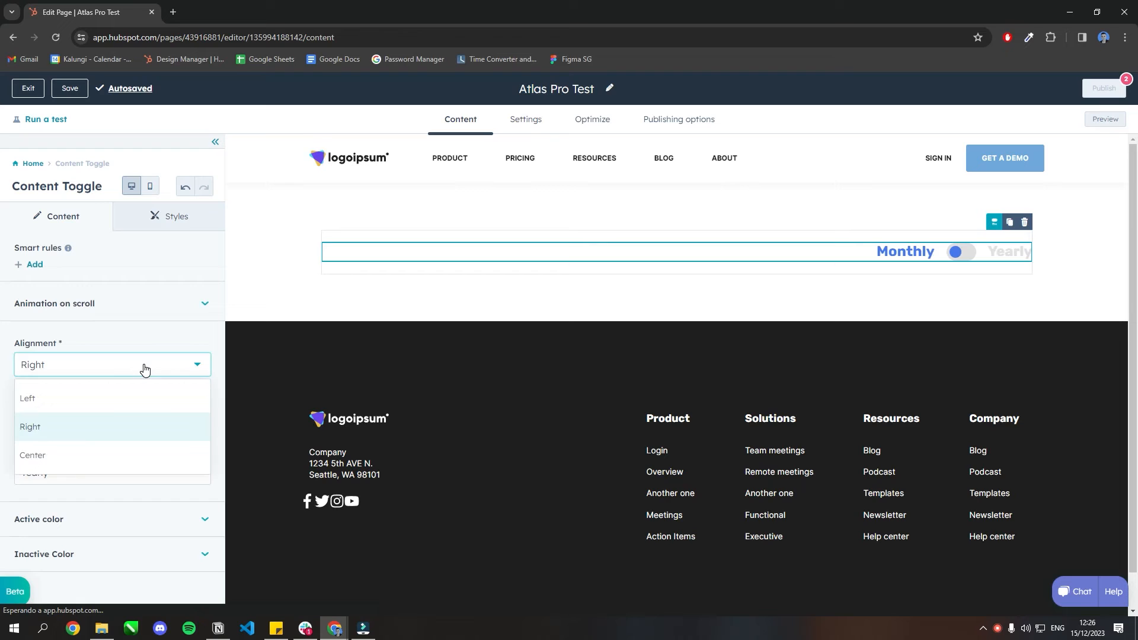
click(104, 458)
click(60, 595)
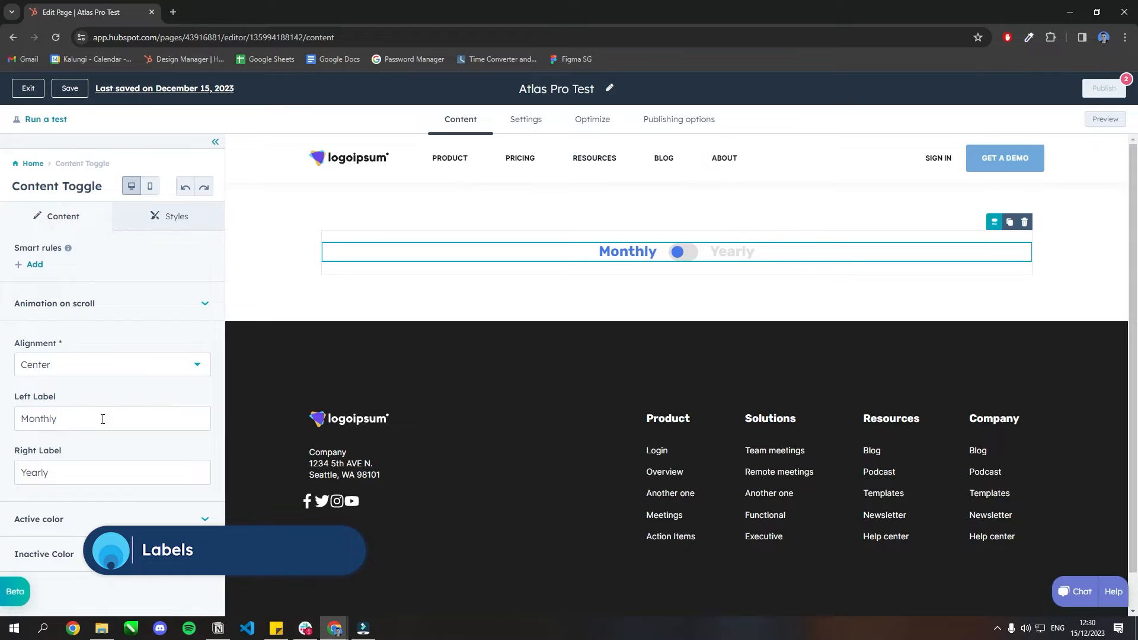
- Set the toggle's left label to Weekly and its right label to Daily, and apply the changes
drag(77, 420, 2, 422)
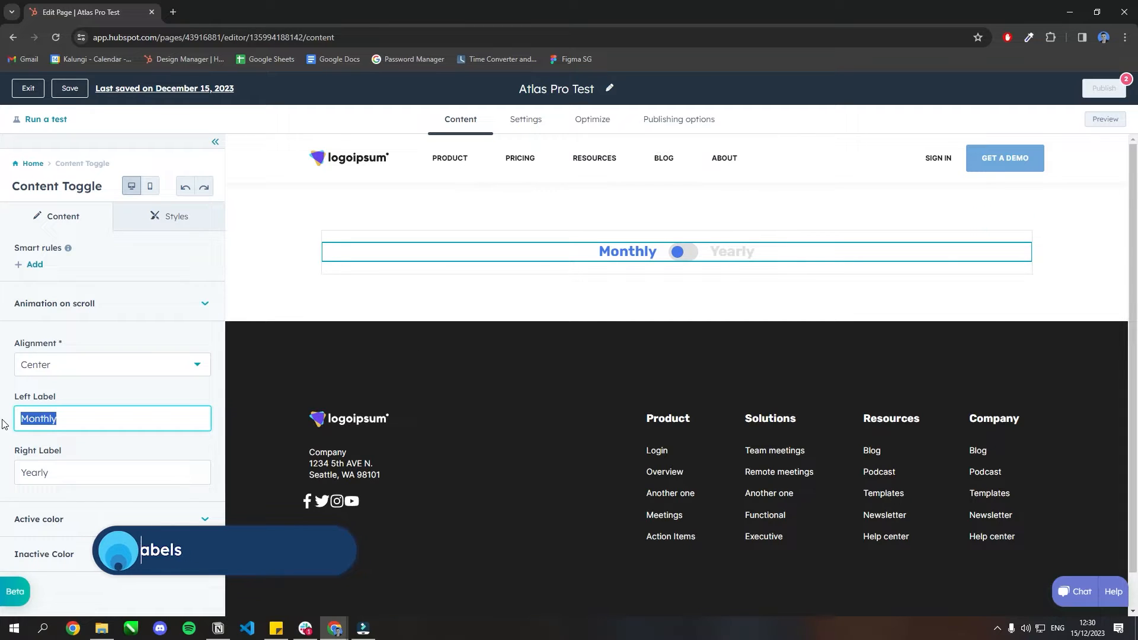
text(Week)
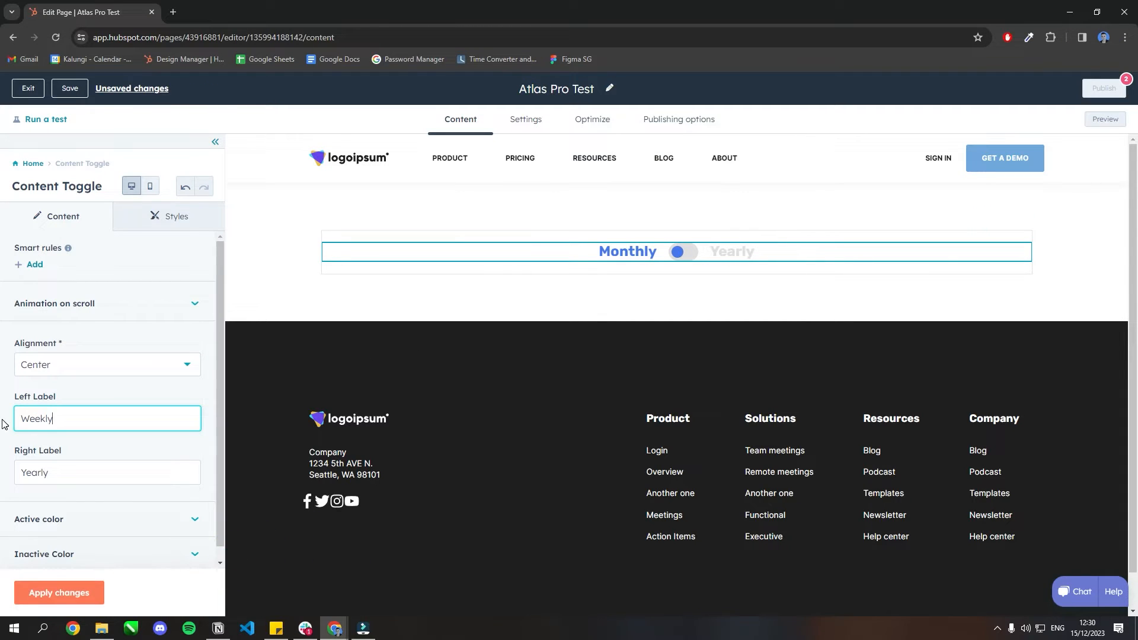
drag(105, 473, 2, 479)
text(Dai)
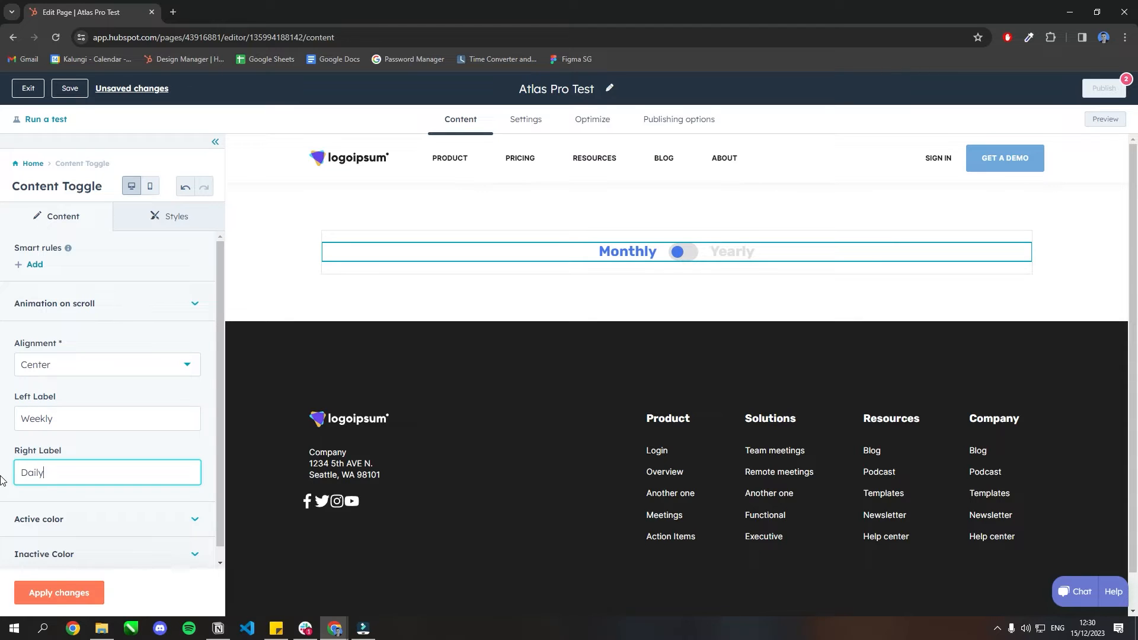
click(57, 592)
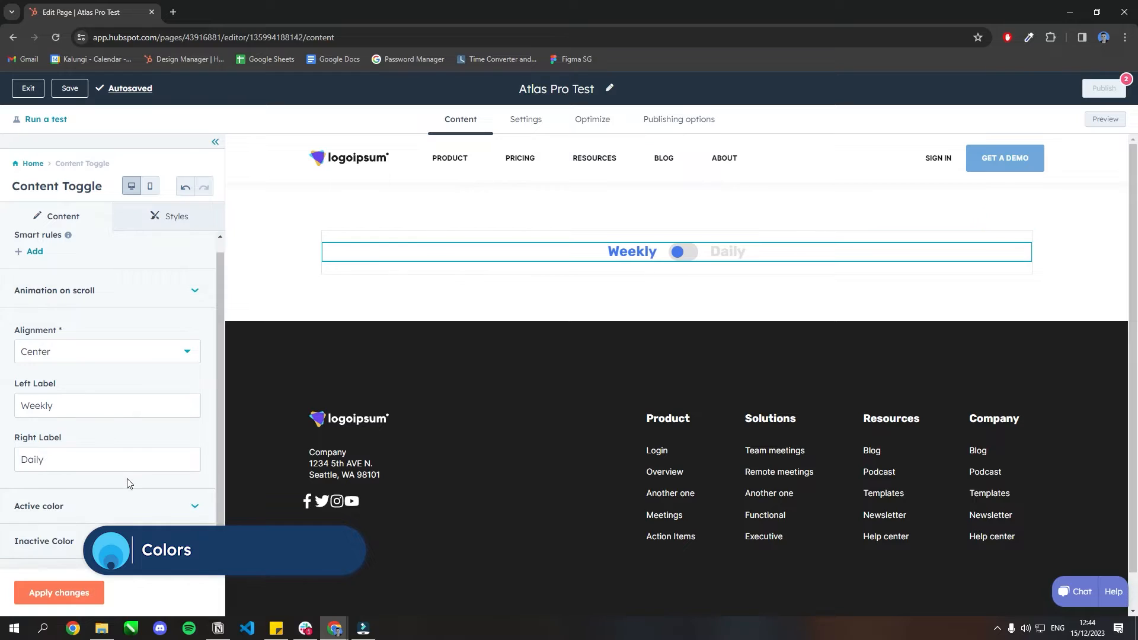
- Enable Overwrite for both the active color and the inactive color of the Content Toggle
click(113, 507)
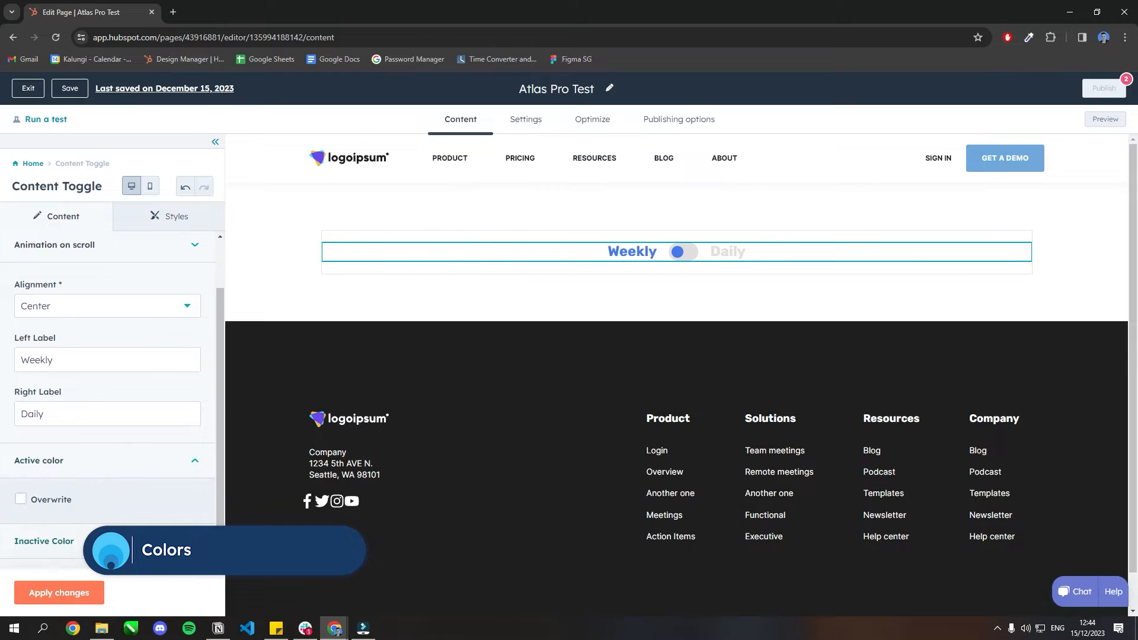
scroll(95, 515, down, 1)
click(57, 456)
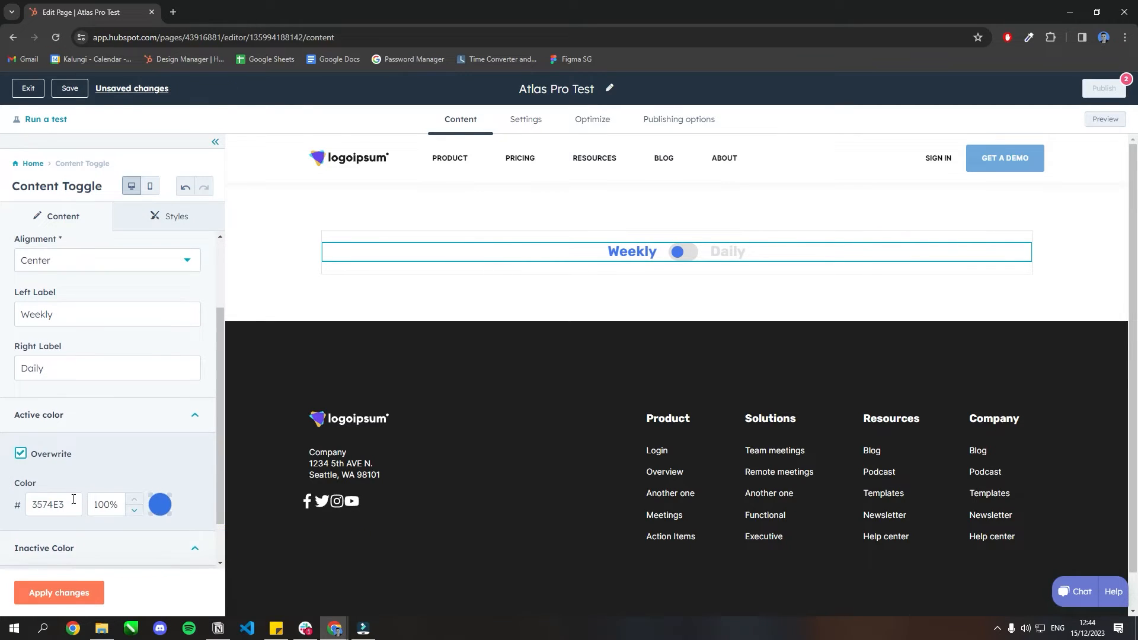
scroll(73, 499, down, 1)
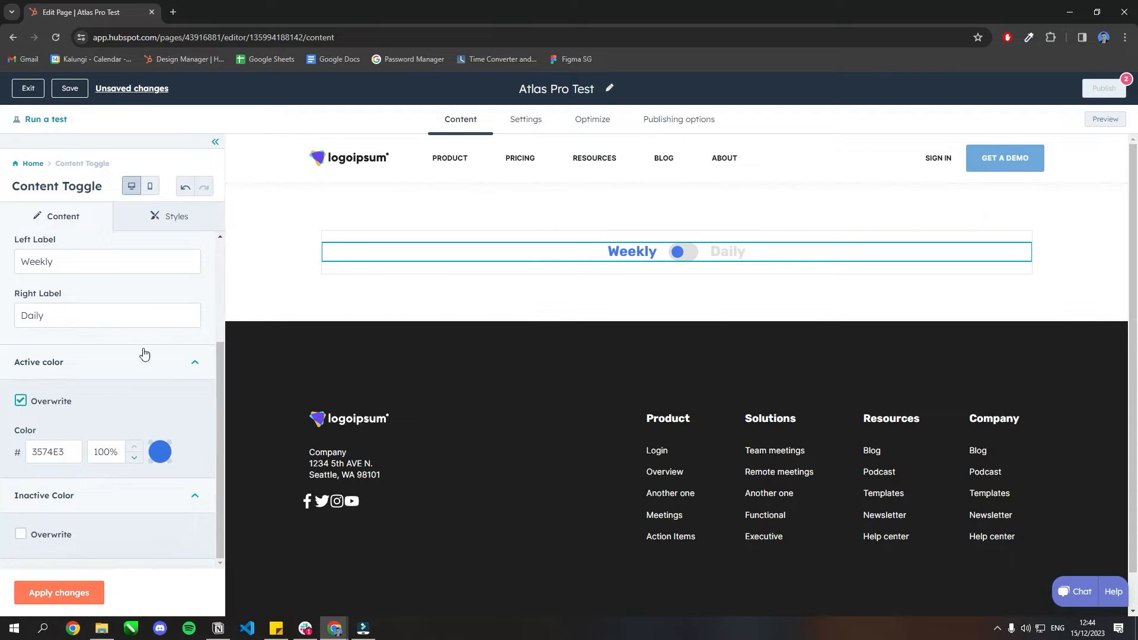
click(48, 536)
scroll(79, 536, down, 1)
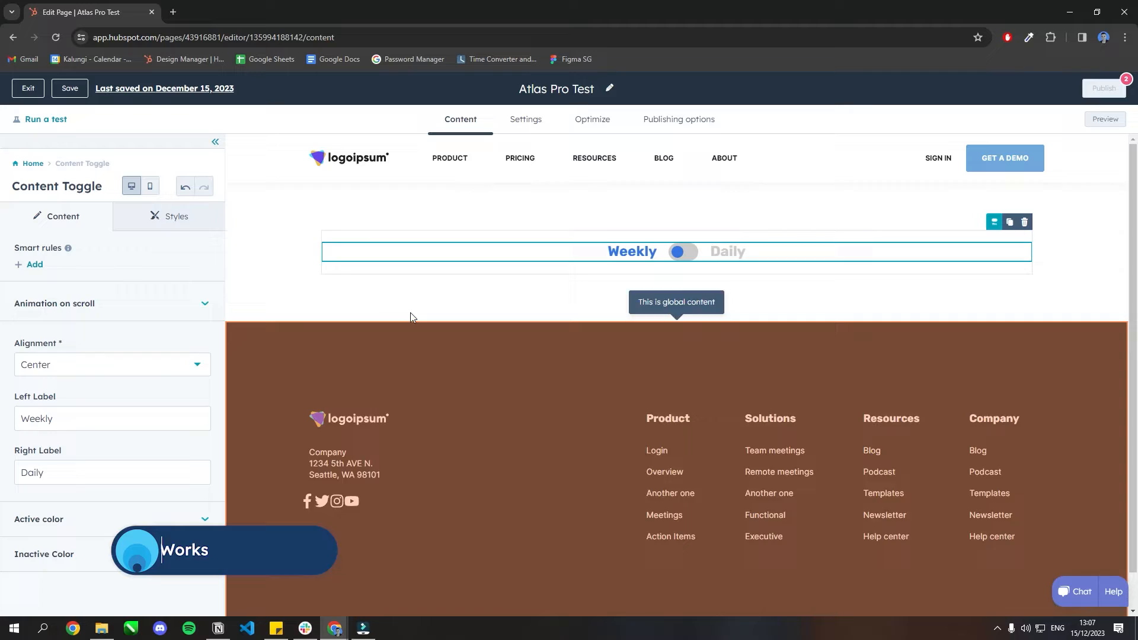
- Add a Custom Rich Text module directly below the Weekly/Daily toggle
click(415, 297)
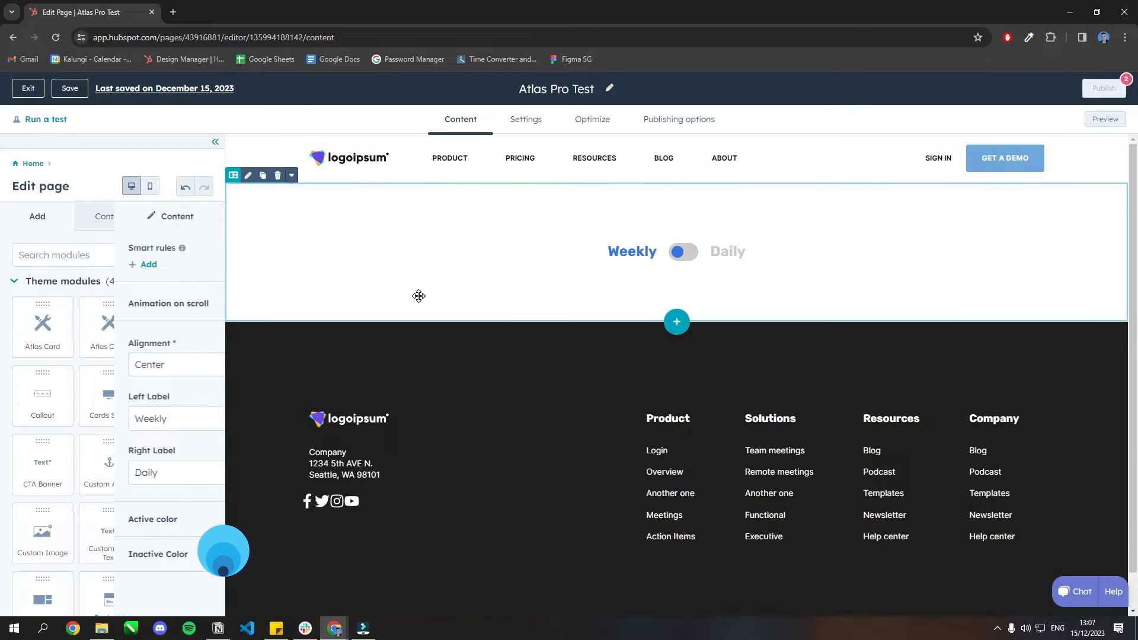
click(461, 261)
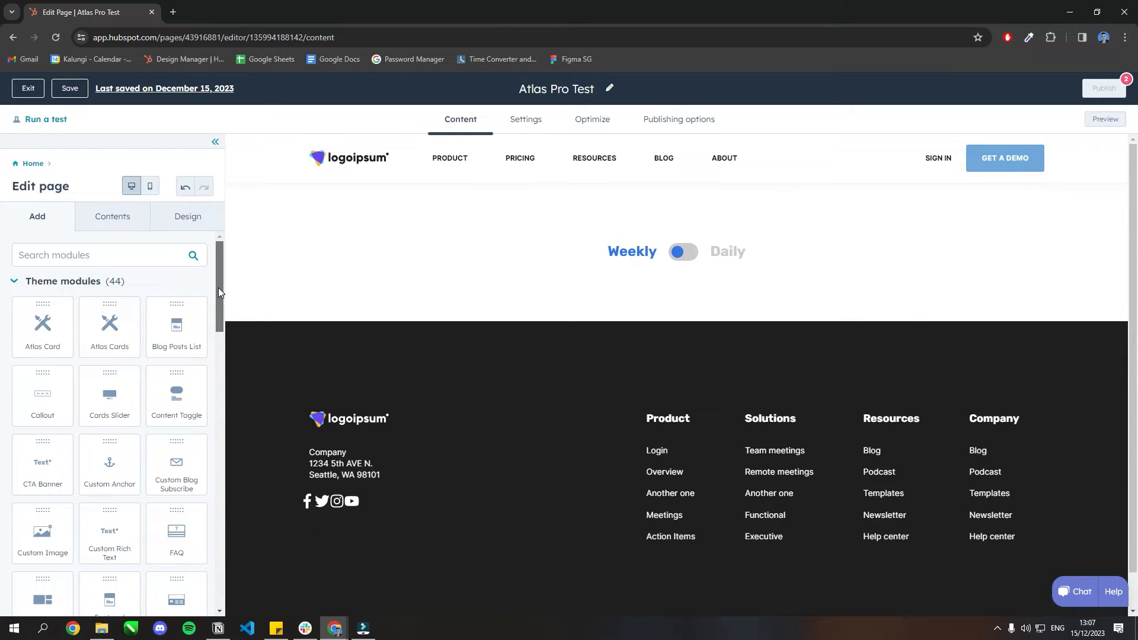
drag(218, 287, 218, 300)
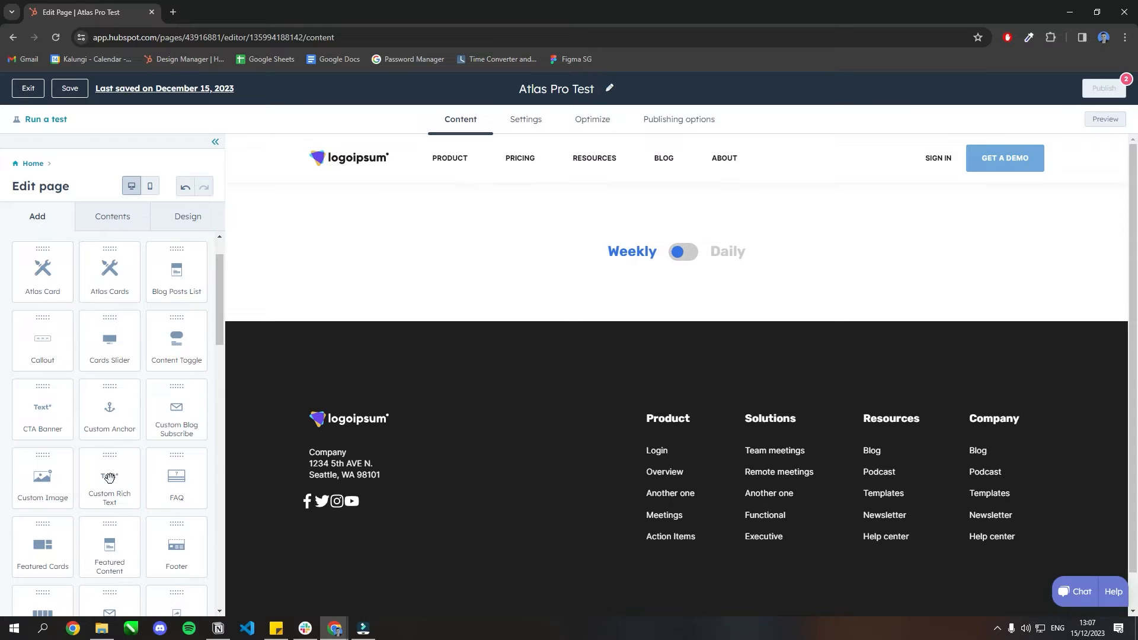
drag(110, 478, 719, 290)
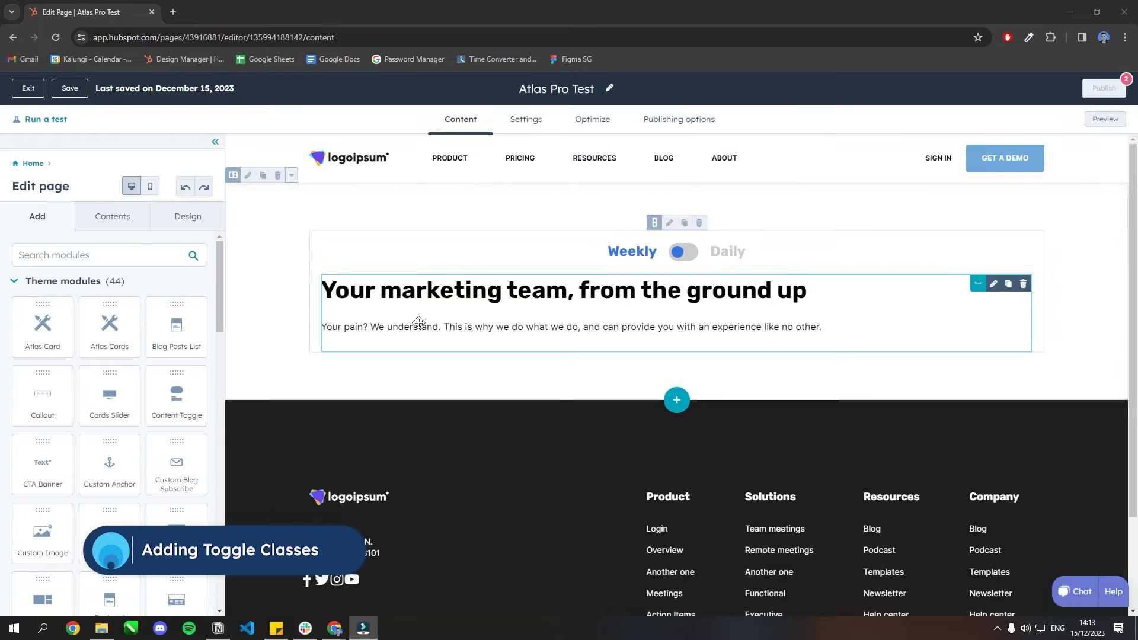
- Replace the rich text module's default content with the paragraphs "This is the weekly label" and "This is the daily label"
click(440, 313)
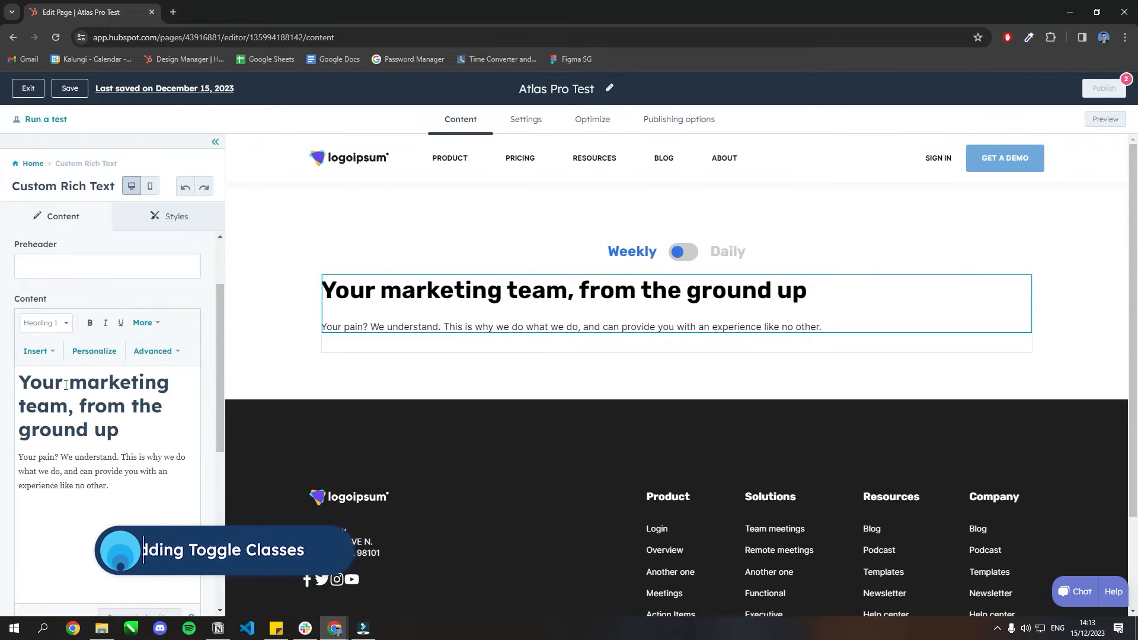
drag(133, 482, 19, 376)
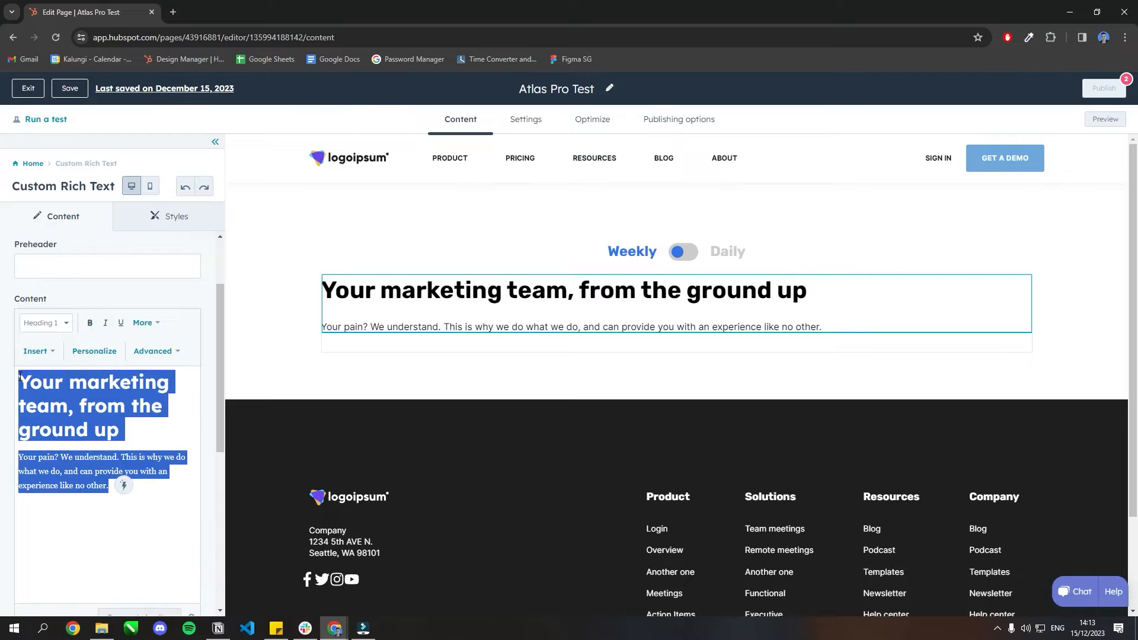
key(BackSpace)
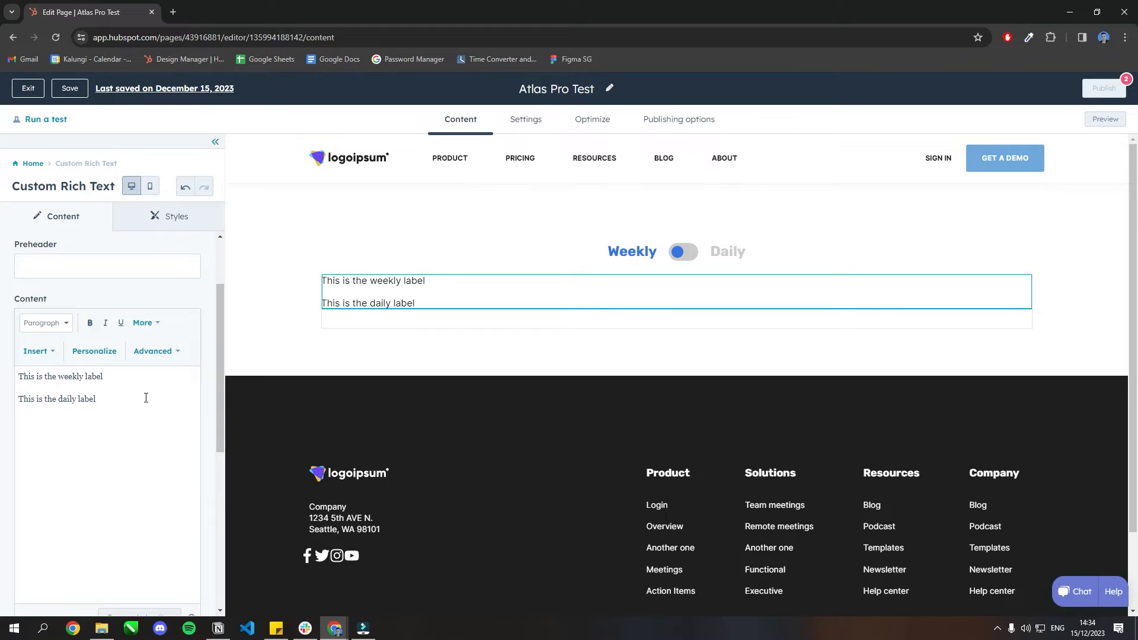
- Open the source code of the rich text content and examine the weekly and daily label paragraphs
click(154, 354)
click(185, 386)
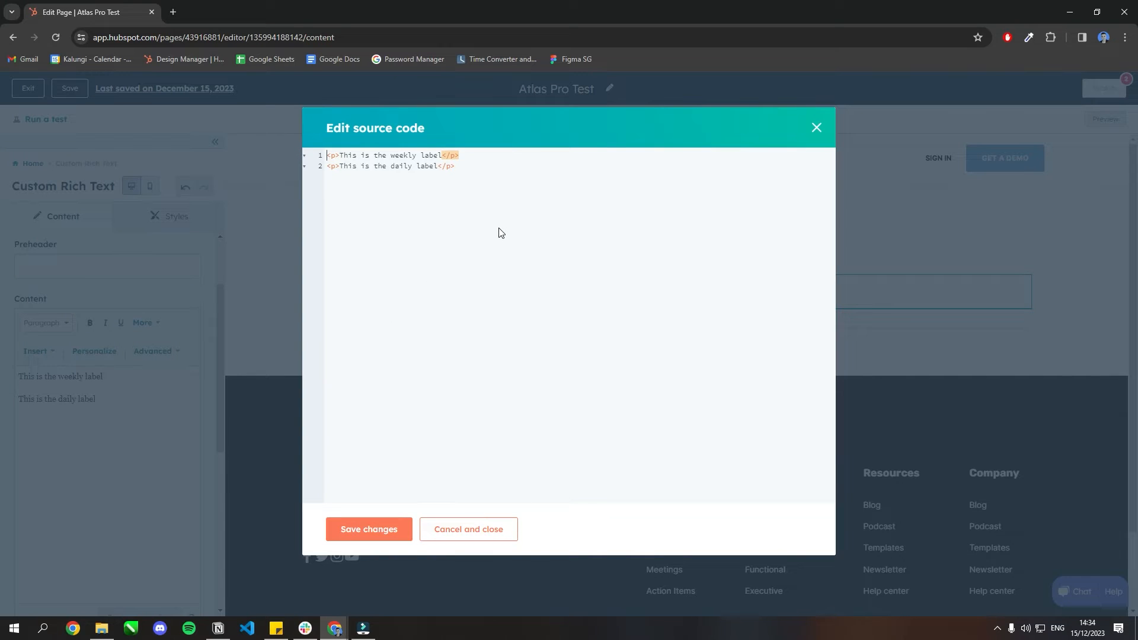
click(487, 155)
drag(473, 156, 330, 170)
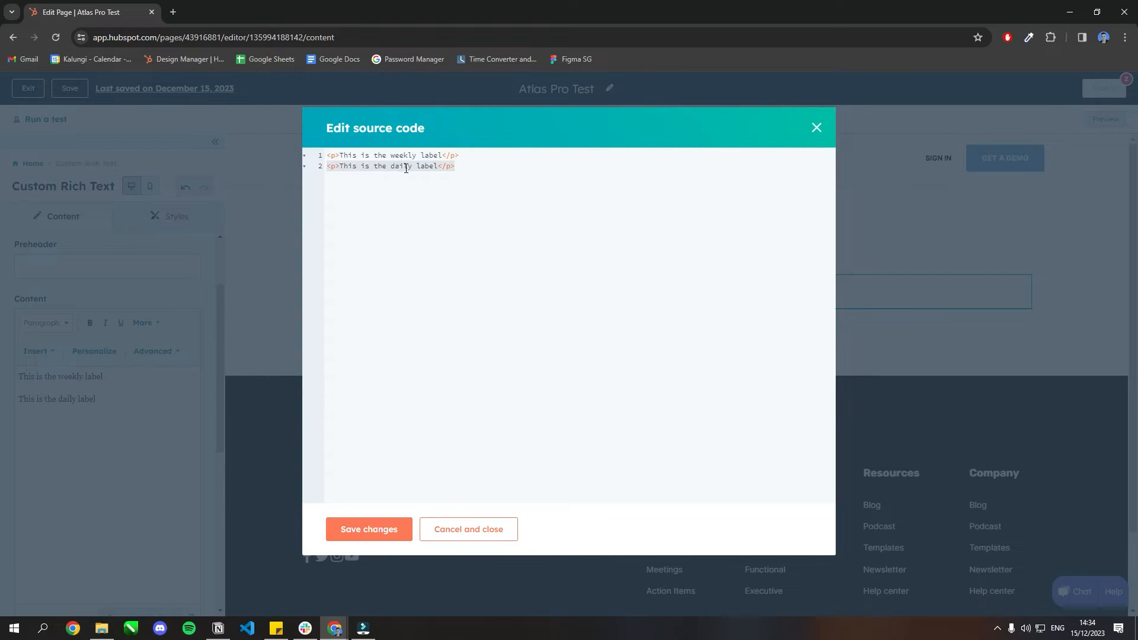
drag(483, 168, 328, 169)
click(497, 157)
drag(497, 156, 327, 158)
click(535, 208)
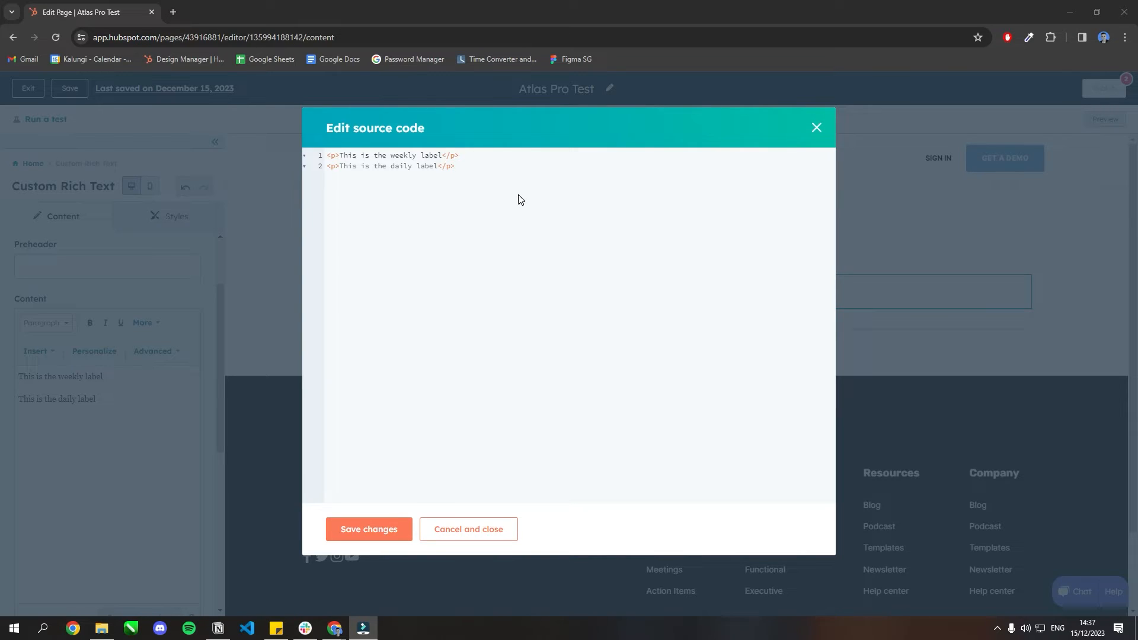
click(492, 170)
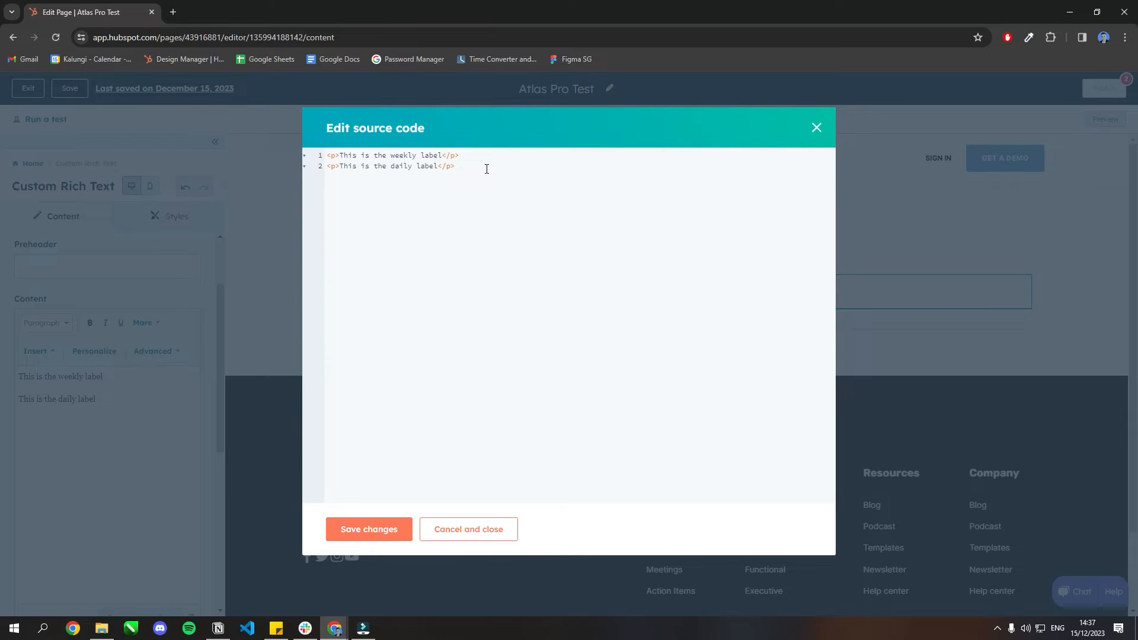
- Add class="kl-toggler content-0" to the weekly label's opening p tag
click(335, 156)
text(class="")
text(kl-toggler content-0)
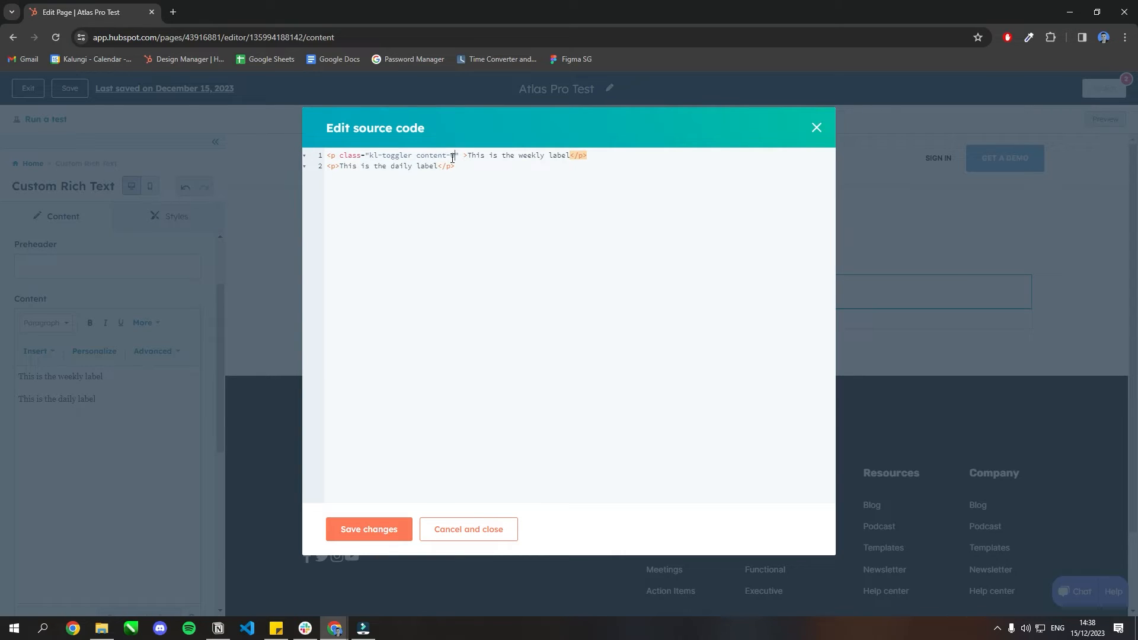
- Add class="kl-toggler content-1" to the daily label's opening p tag and save the source code changes
click(337, 167)
key(Left)
text(class==)
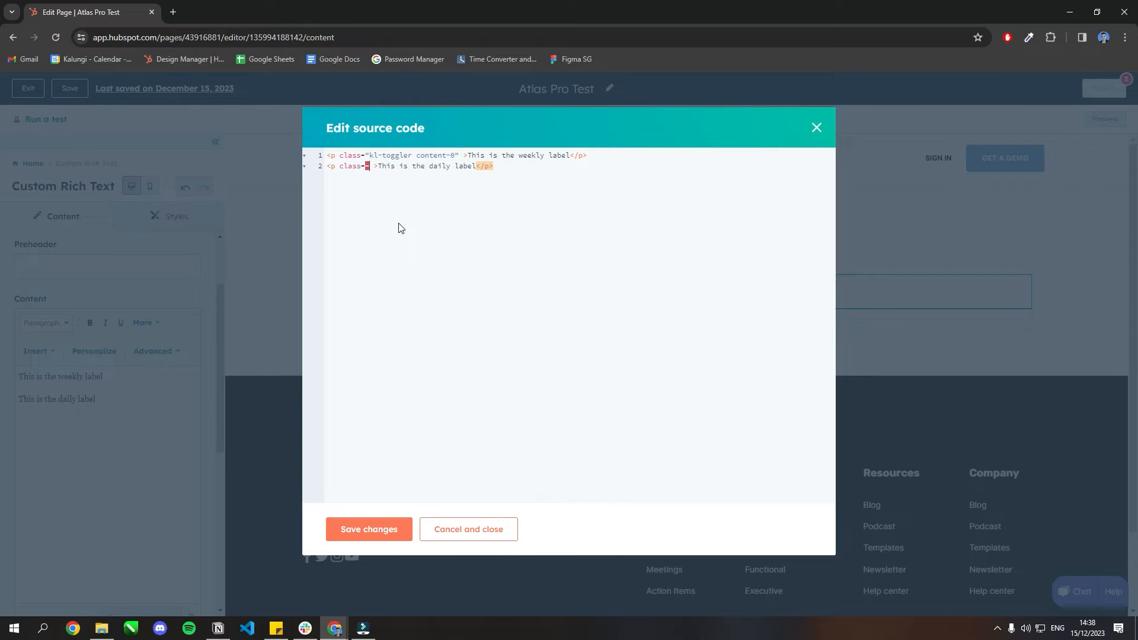
key(BackSpace)
text(")
text(kl-toggler content-0)
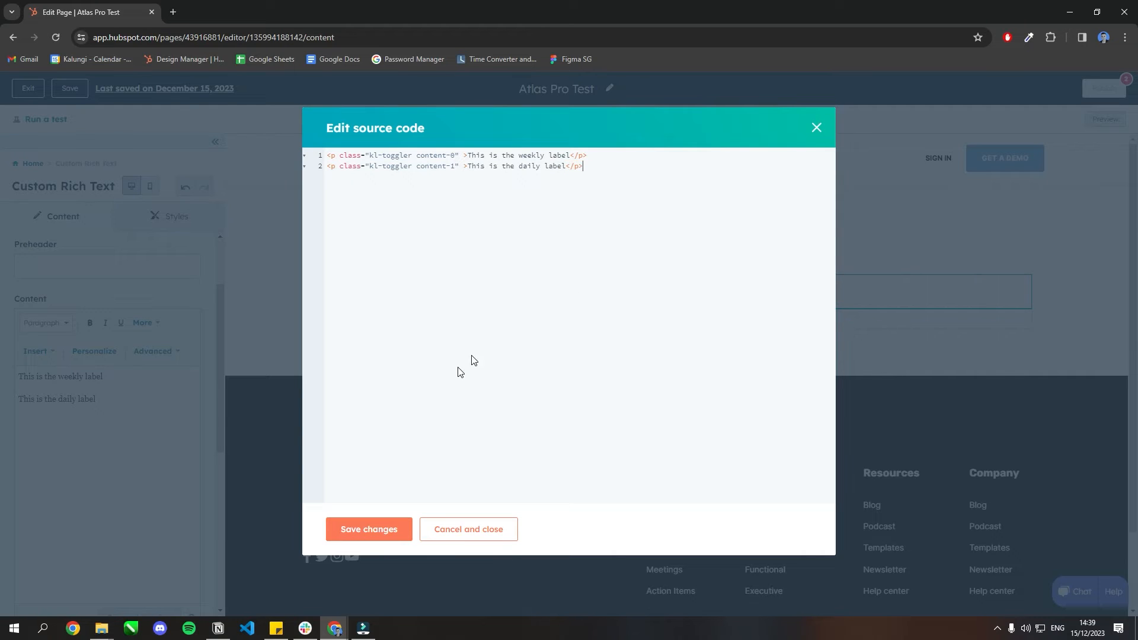
click(375, 530)
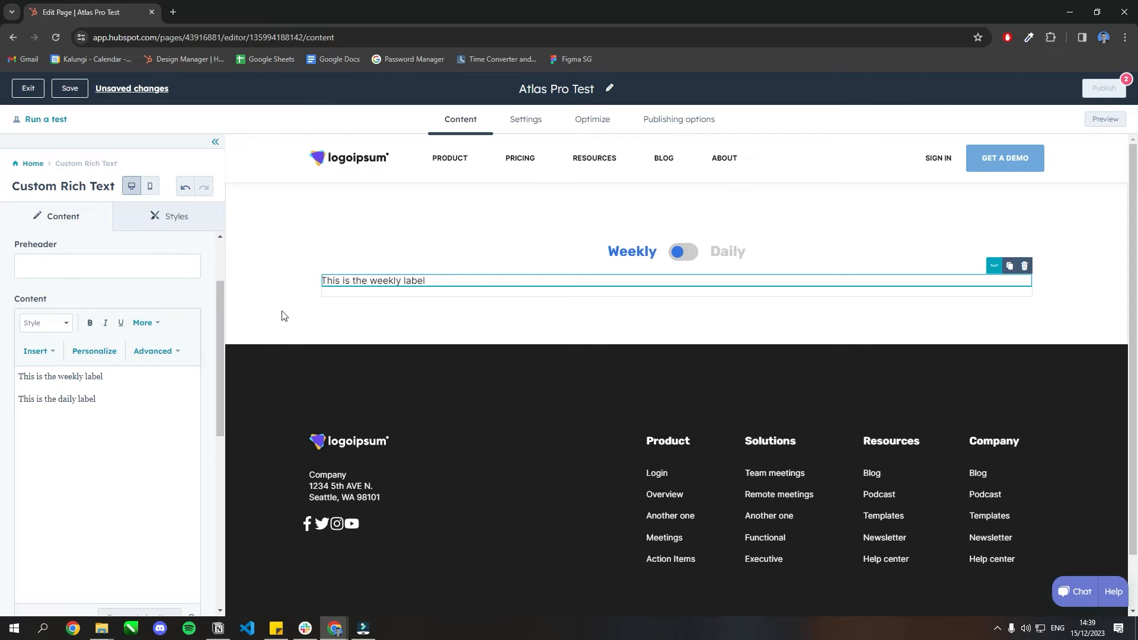
- Leave the rich text module and test the Weekly/Daily toggle on the page
click(289, 309)
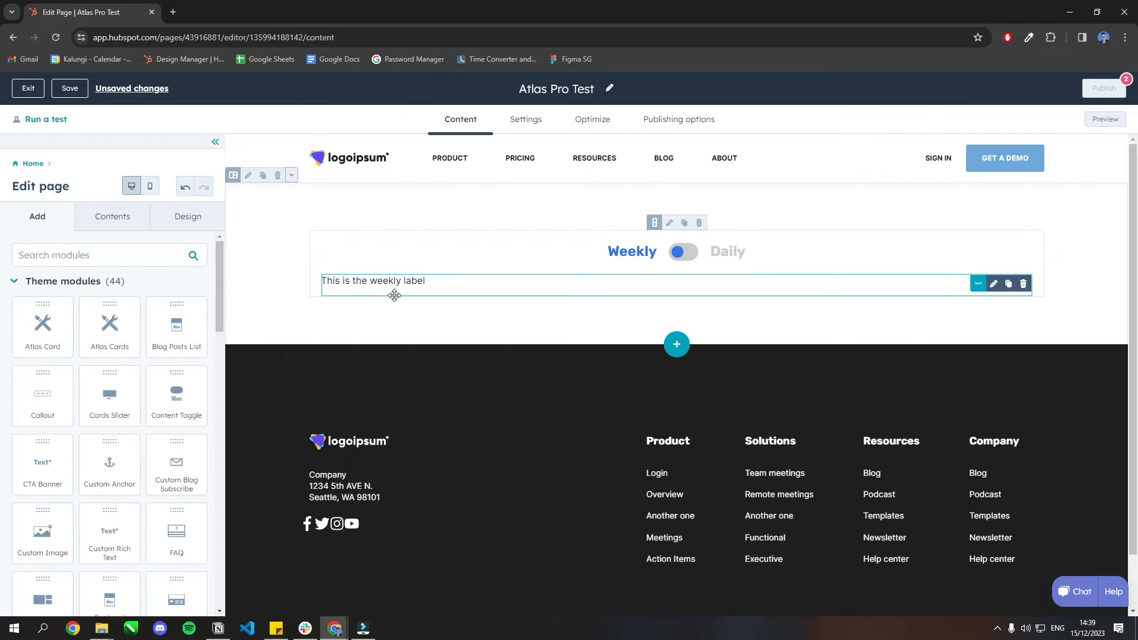
click(686, 254)
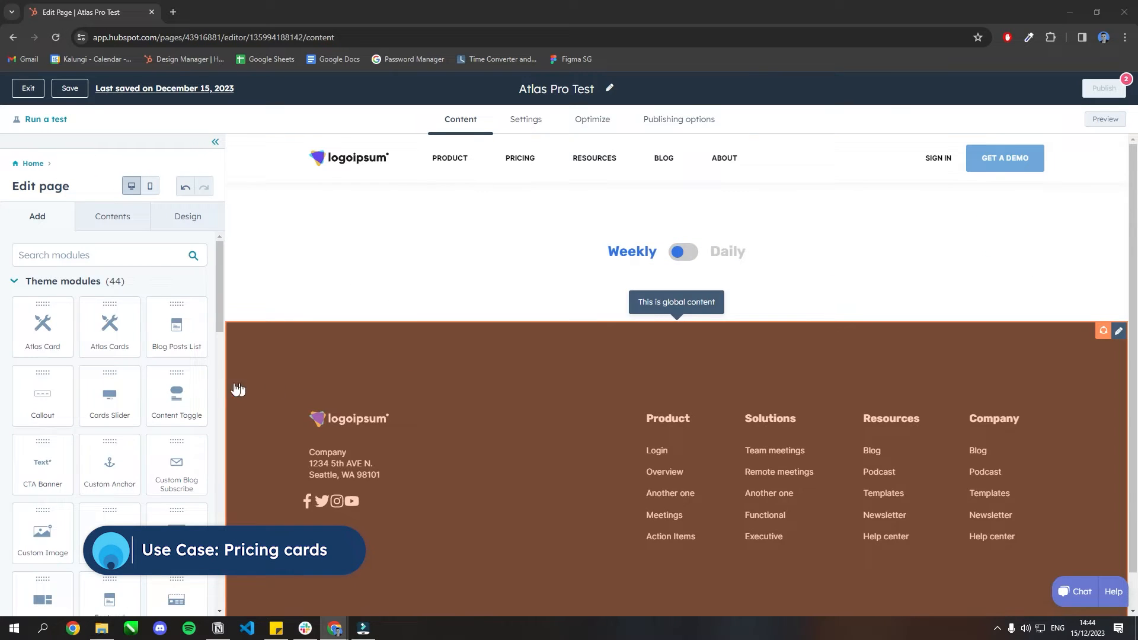
- Add a Pricing Cards module directly below the Weekly/Daily toggle
scroll(191, 384, down, 5)
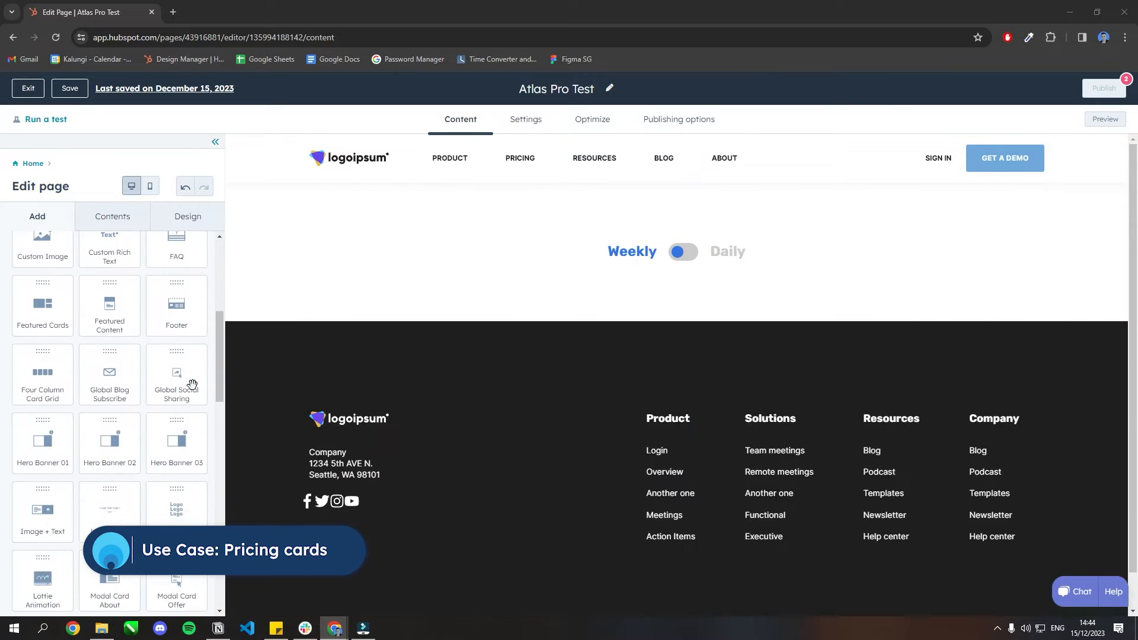
scroll(192, 384, down, 2)
scroll(192, 384, down, 1)
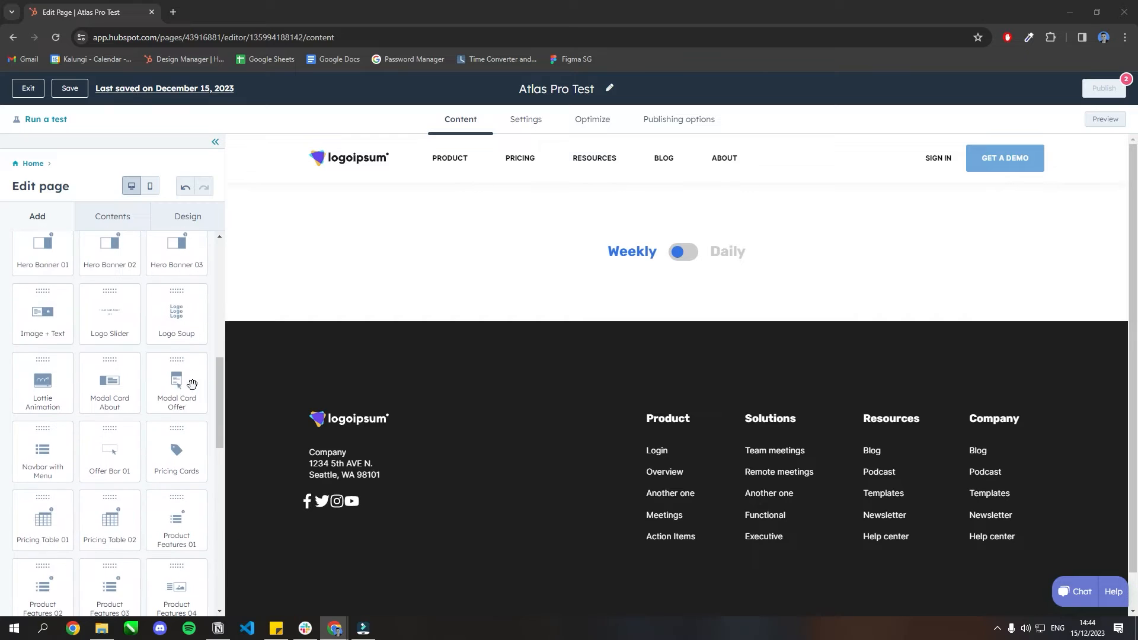
drag(177, 451, 660, 288)
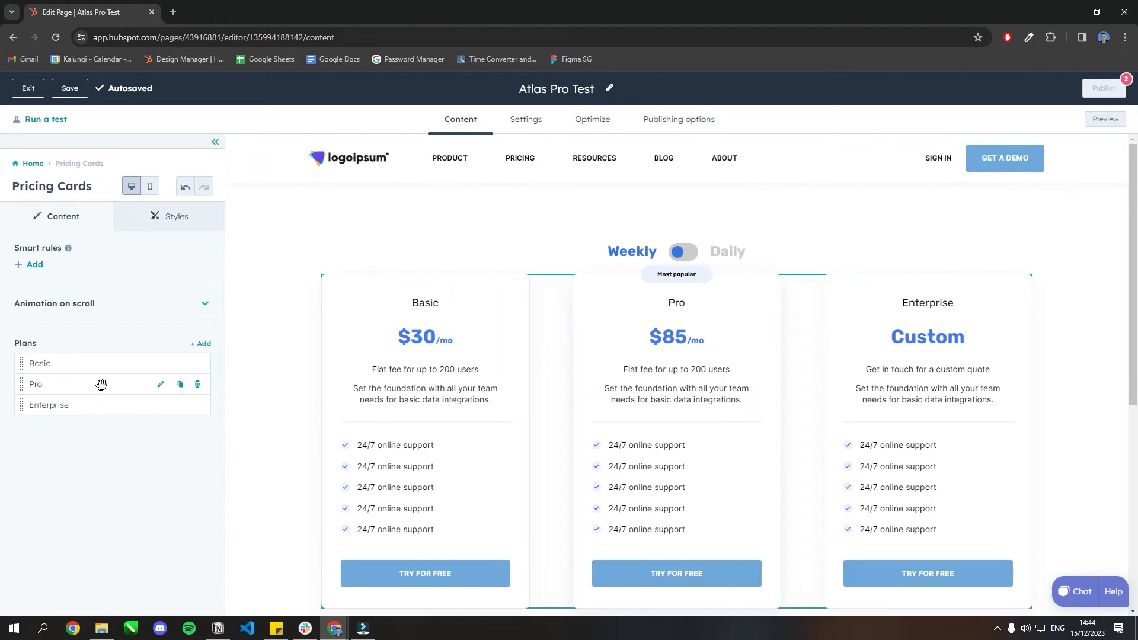
- Duplicate the h2 price line in the Pro plan's price source code and set the copy's price to $65
click(160, 384)
scroll(178, 423, down, 3)
scroll(179, 422, down, 2)
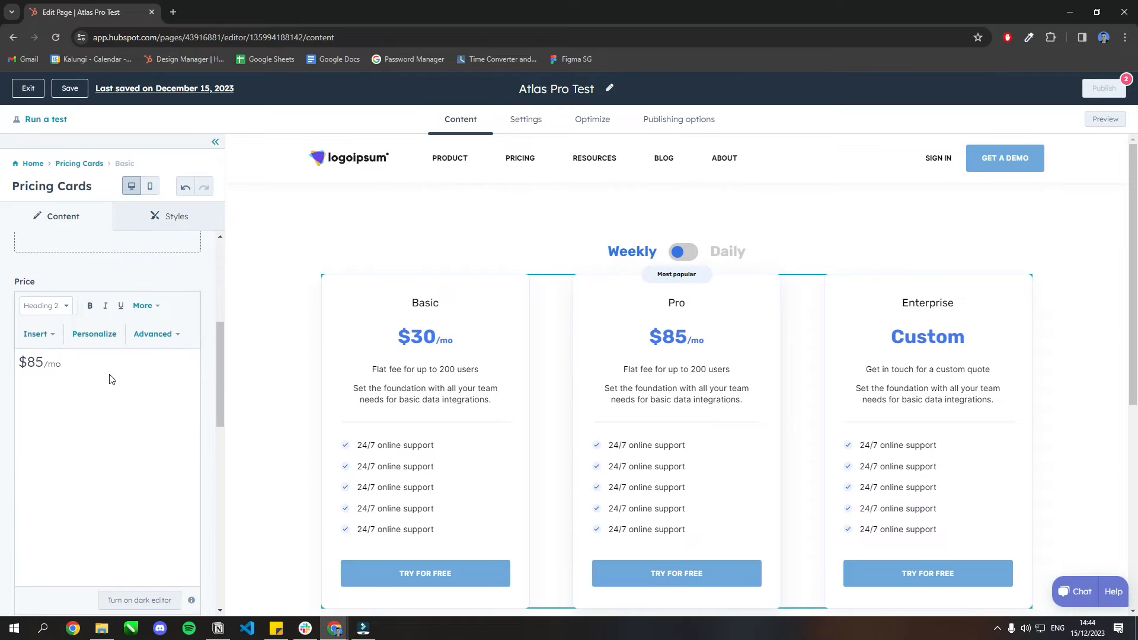
click(166, 336)
click(165, 365)
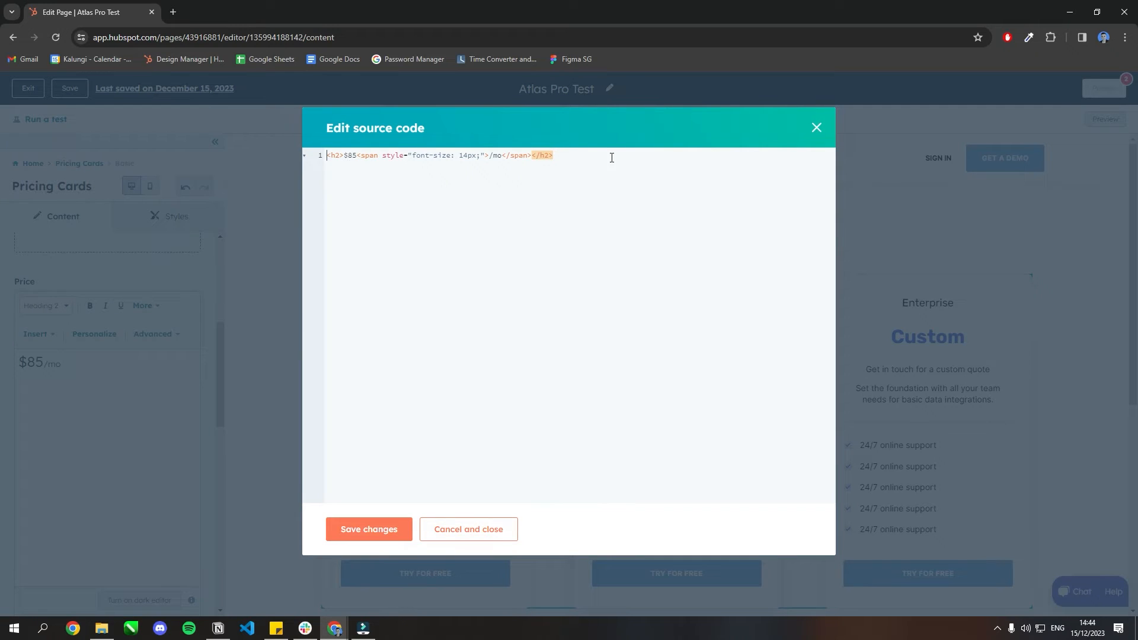
drag(611, 158, 261, 158)
key(ctrl+c)
click(587, 158)
key(ctrl+v)
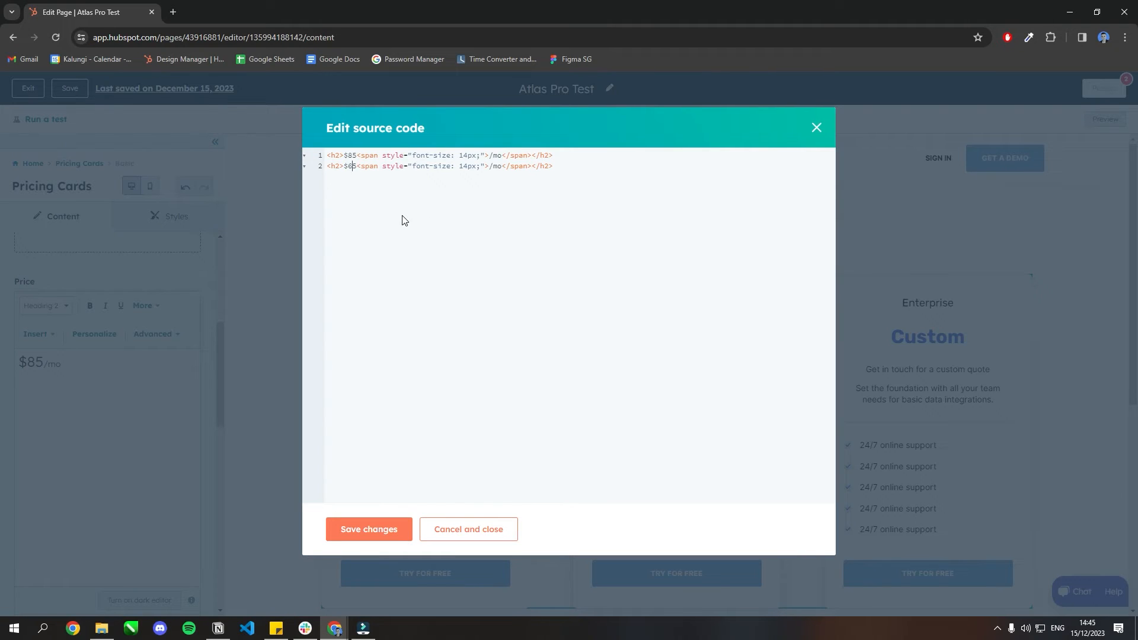
- Add class="kl-toggler content-0" to the $85 h2 tag and class="kl-toggler content-1" to the $65 h2 tag, and save the source code
click(338, 156)
click(340, 166)
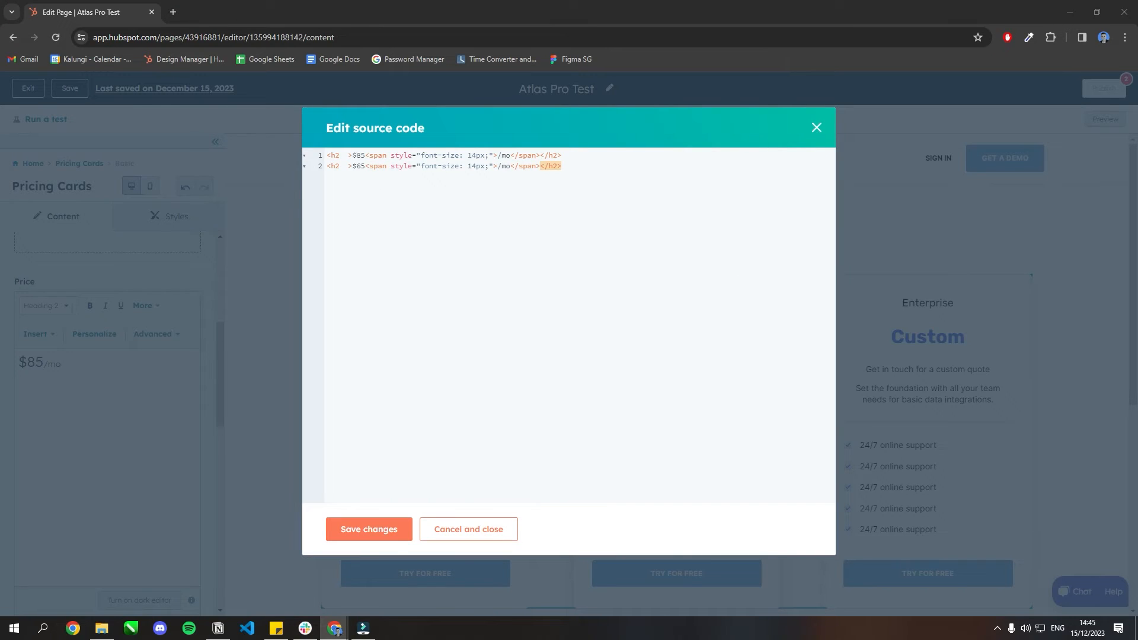
click(350, 158)
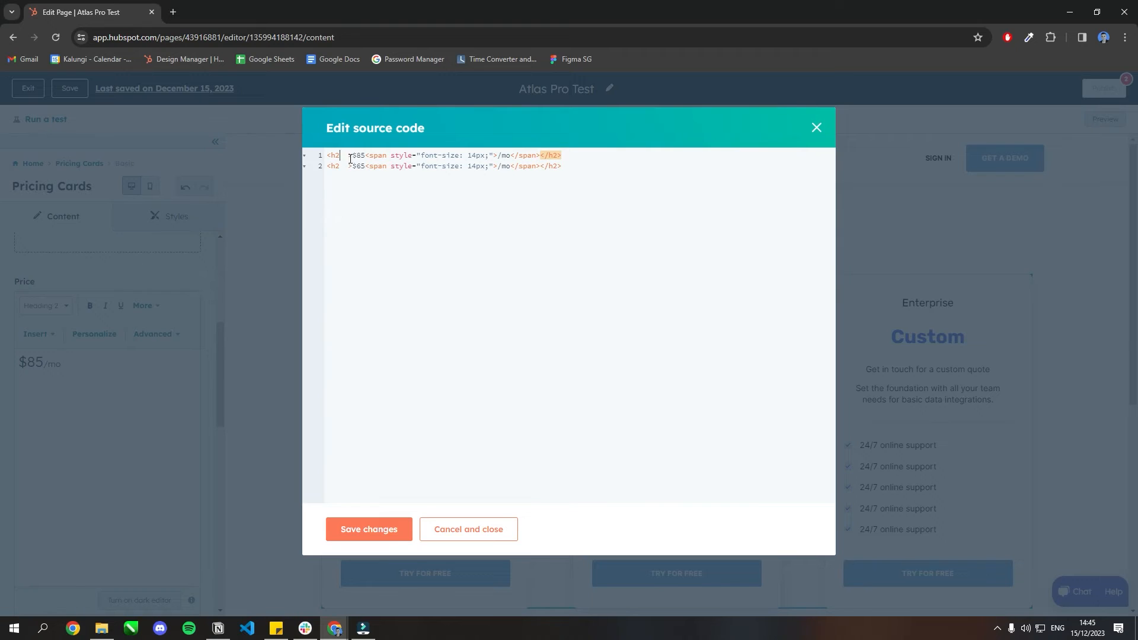
text(class="kl-toggler content-0")
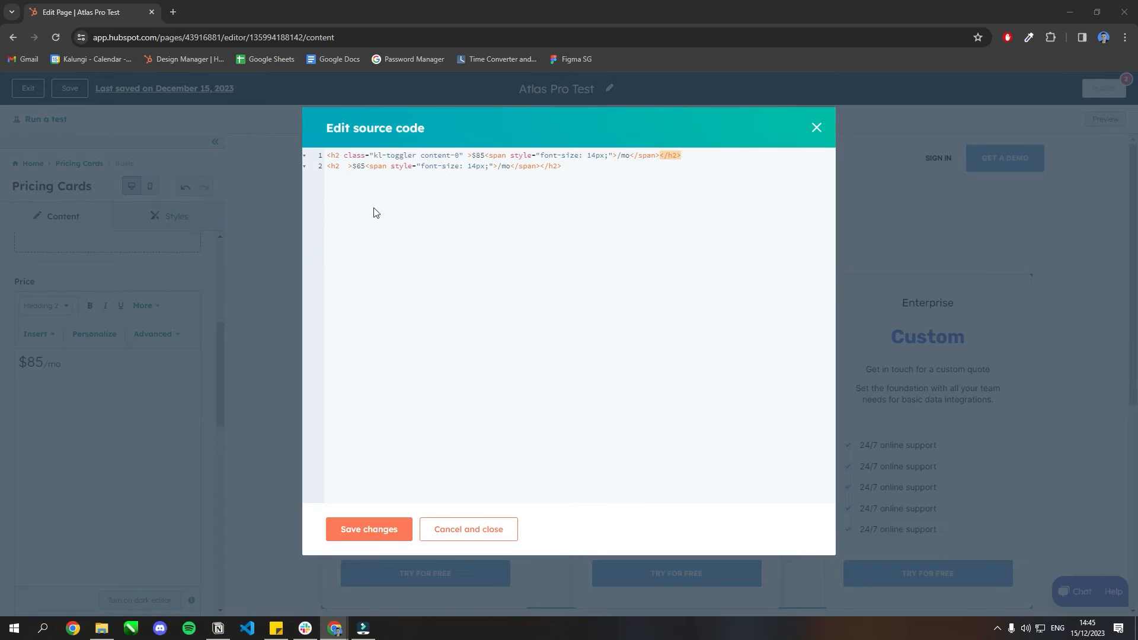
click(343, 166)
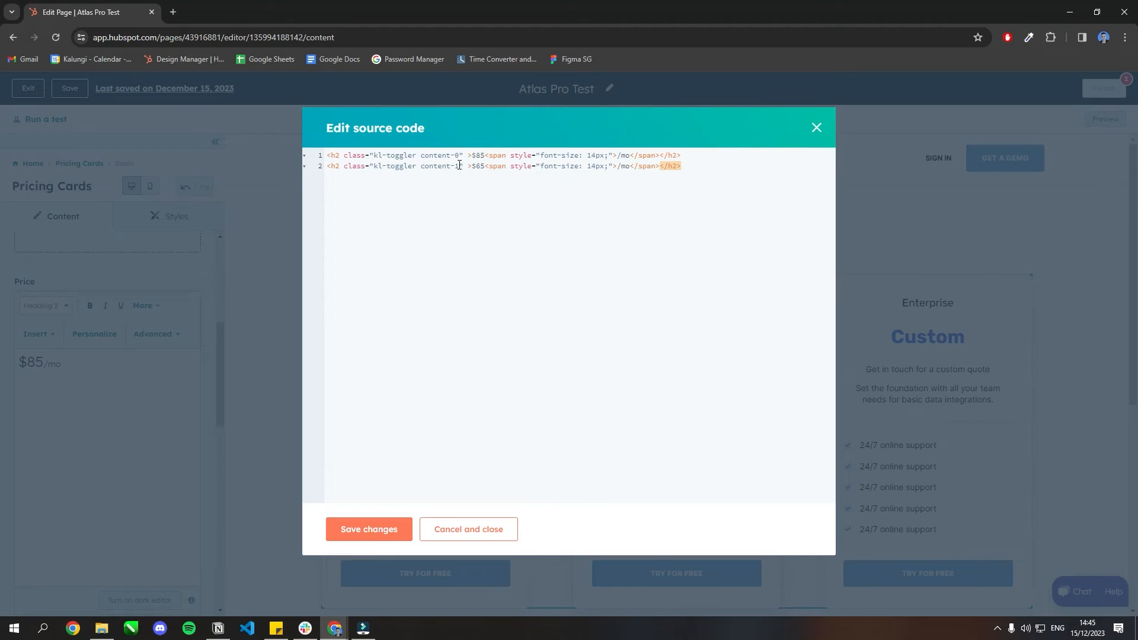
click(369, 530)
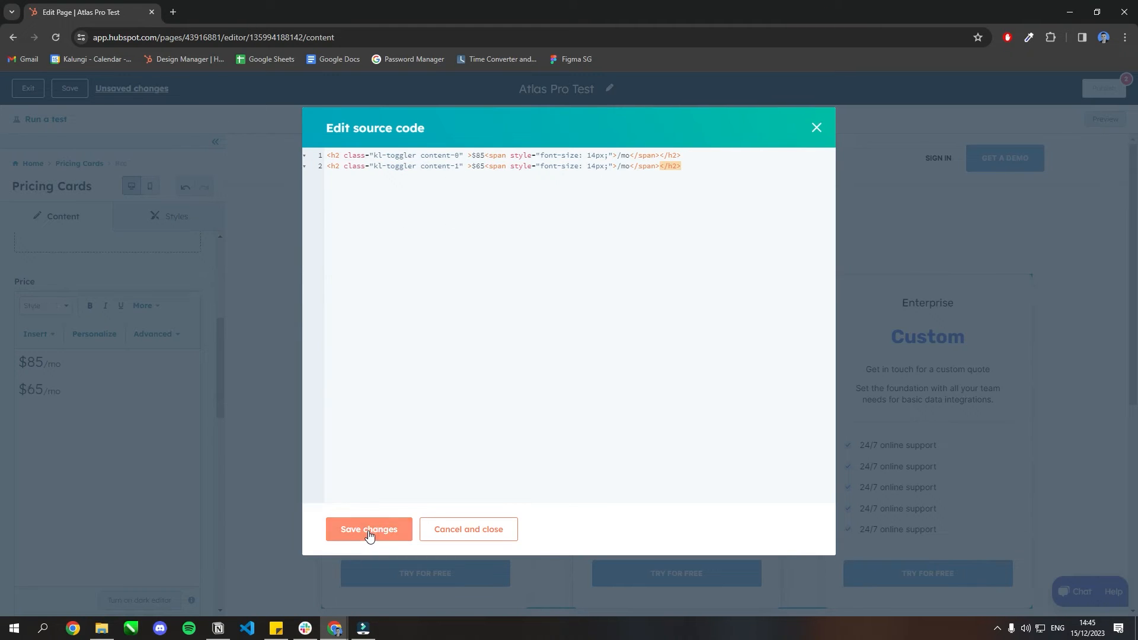
- Switch the Weekly/Daily toggle back and forth to test the Pro card's price
click(686, 252)
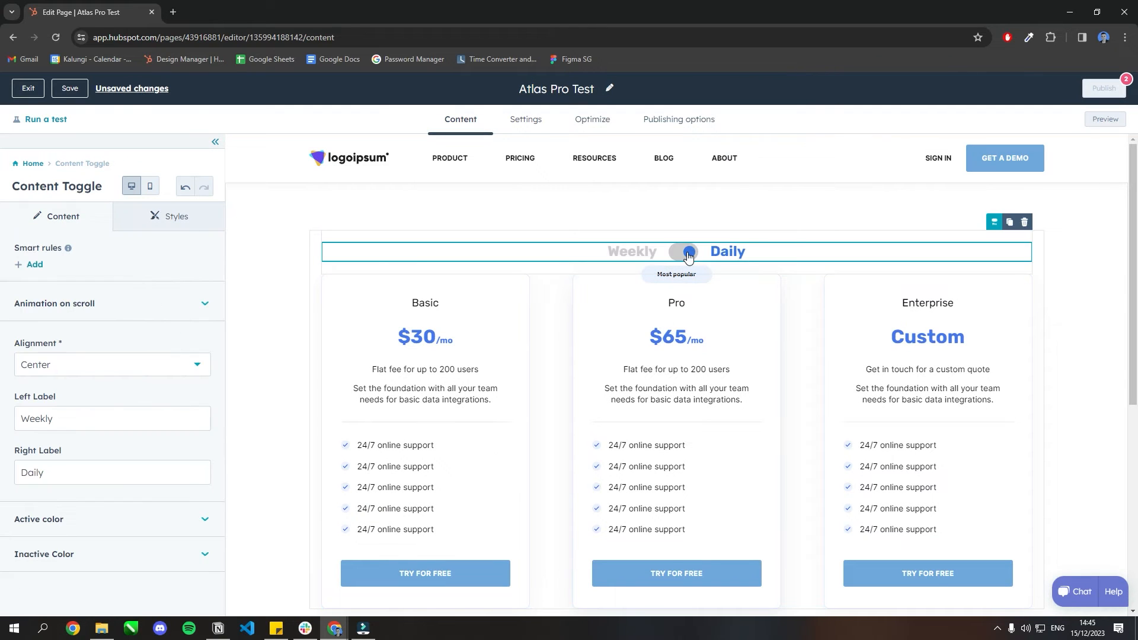
click(688, 255)
click(688, 255)
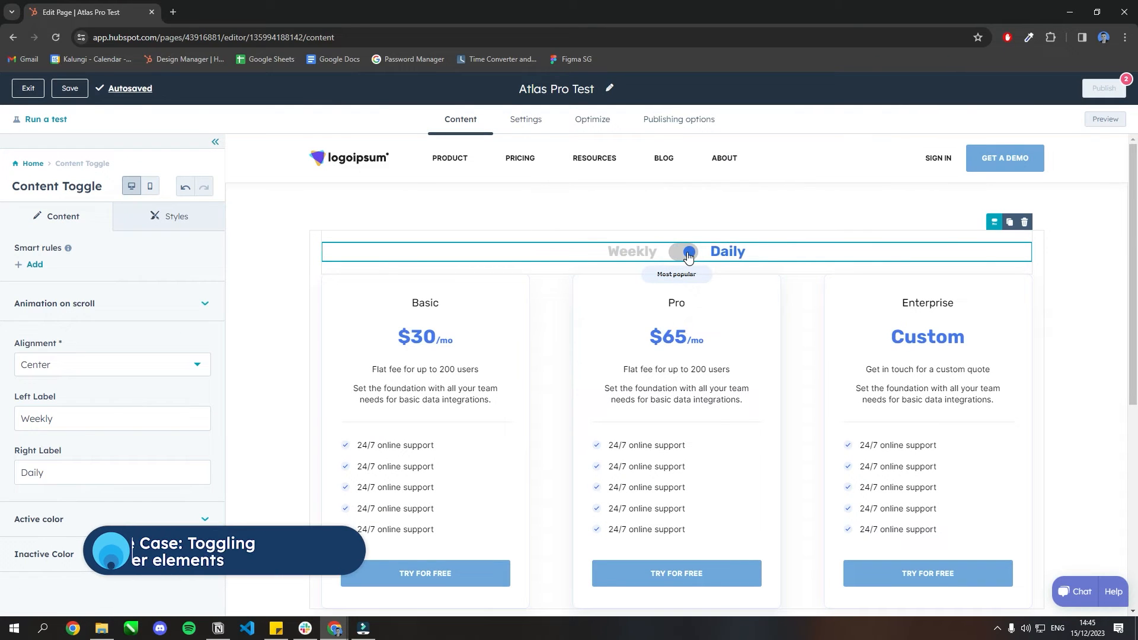
click(688, 255)
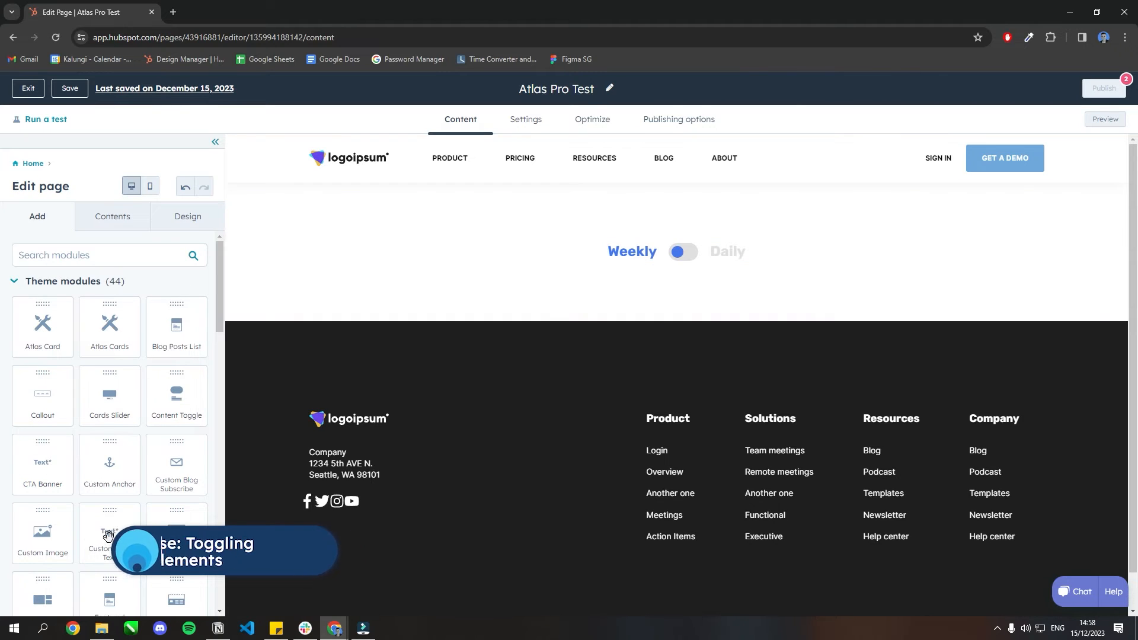
- Add a Custom Rich Text module directly below the Weekly/Daily toggle and delete all of its default content
drag(109, 533, 635, 292)
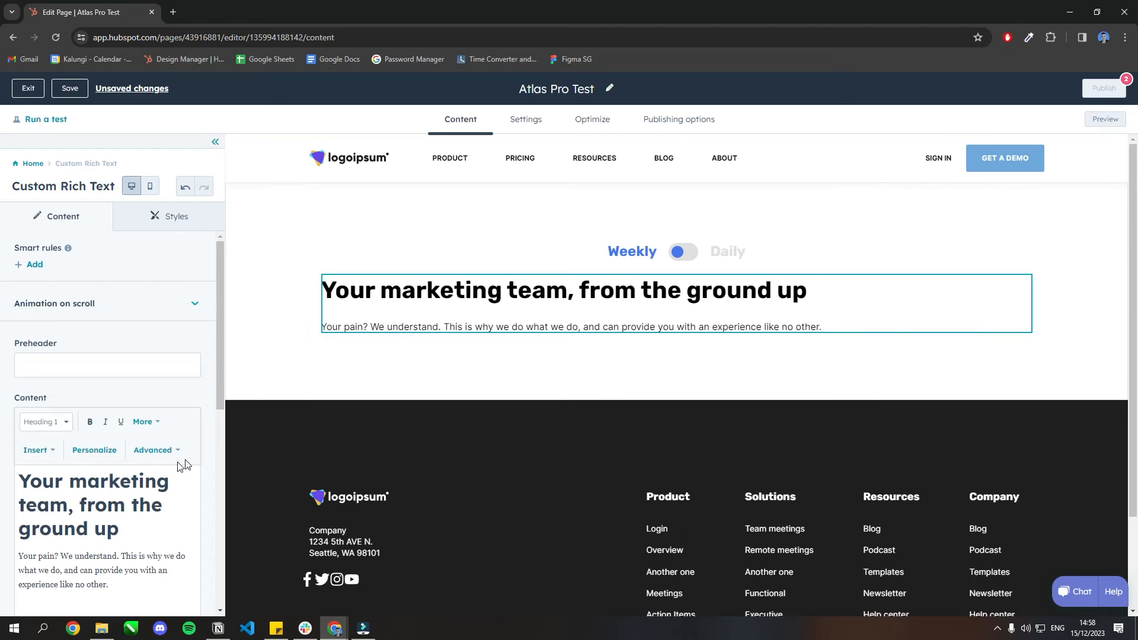
scroll(126, 481, down, 2)
drag(127, 488, 11, 369)
key(BackSpace)
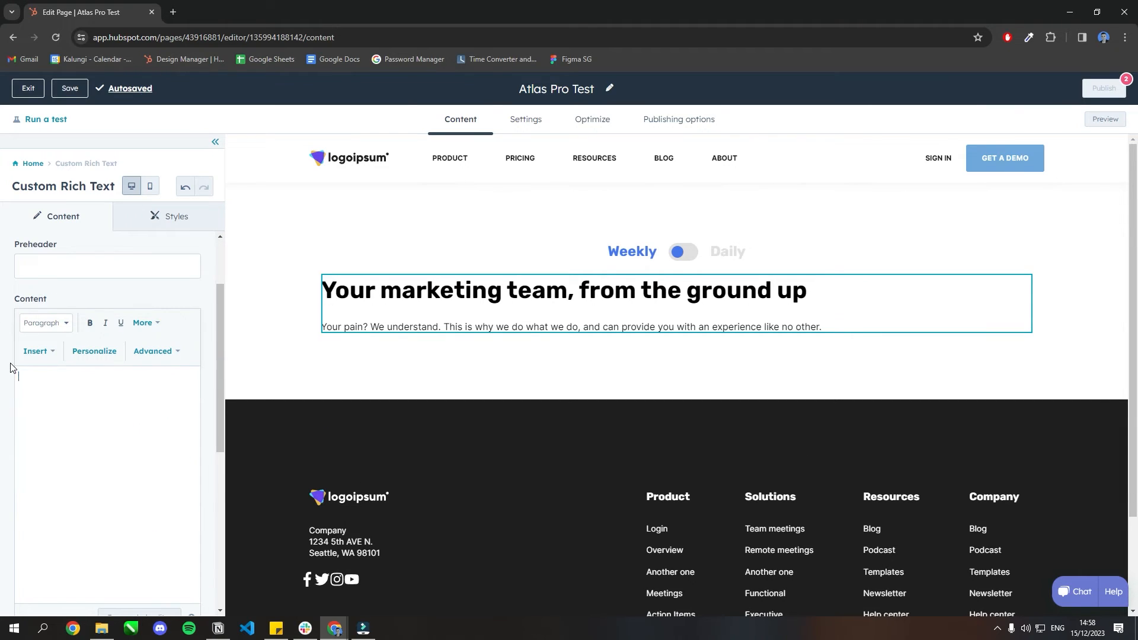
- Insert the G2 High Performer Asia Pacific Fall 2023 badge and, below it, the Users Love Us badge into the rich text content
click(43, 351)
click(88, 137)
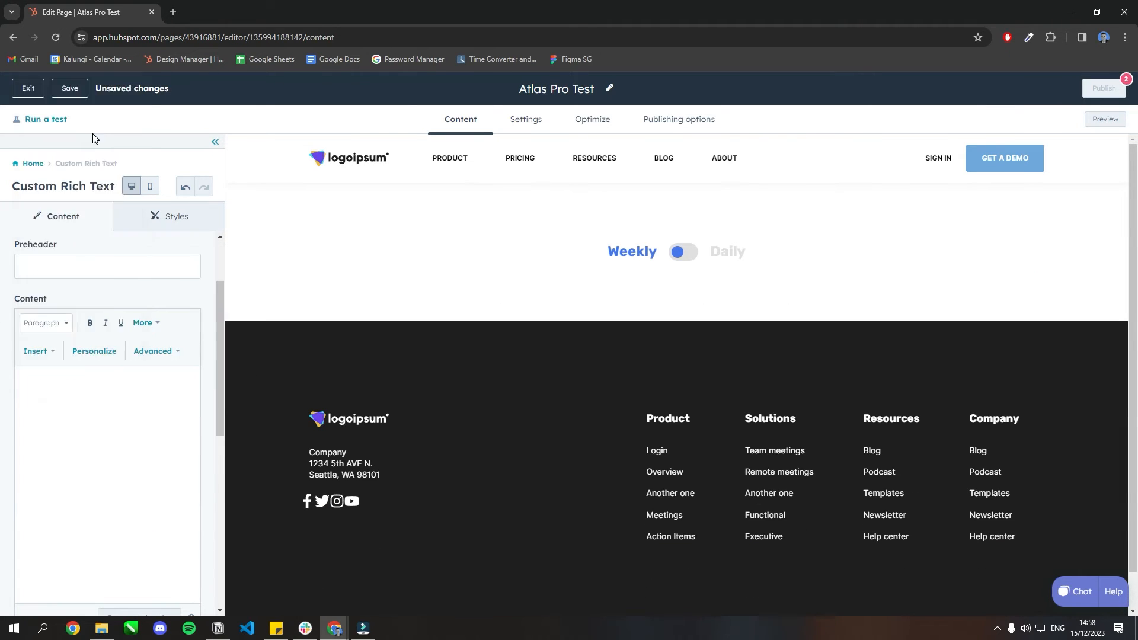
click(832, 319)
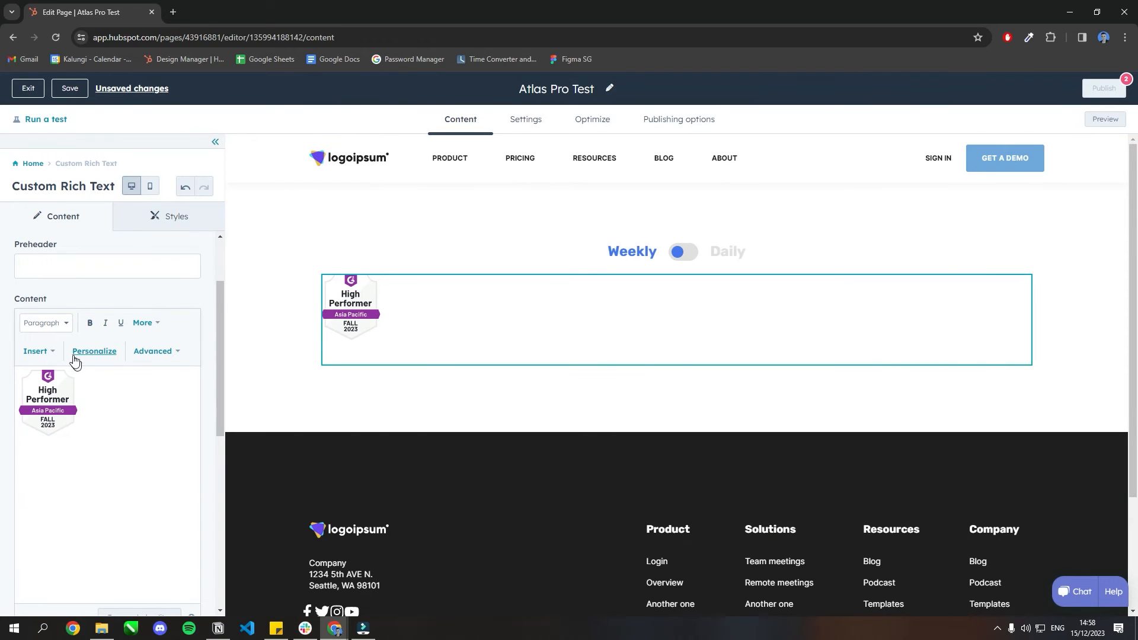
click(37, 350)
click(81, 137)
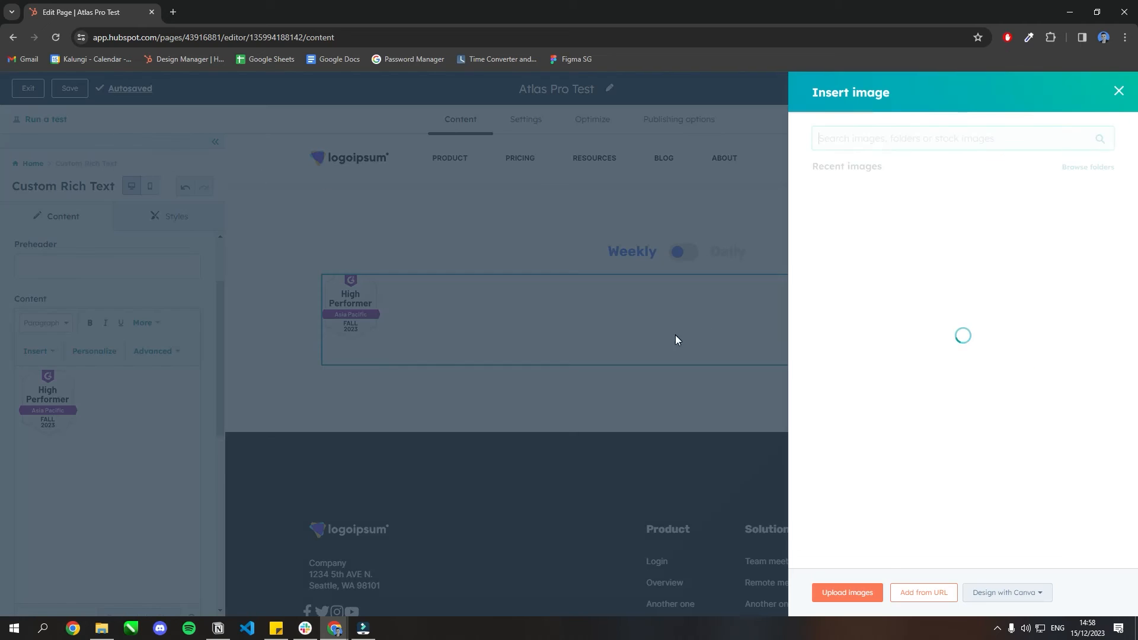
click(924, 325)
click(136, 468)
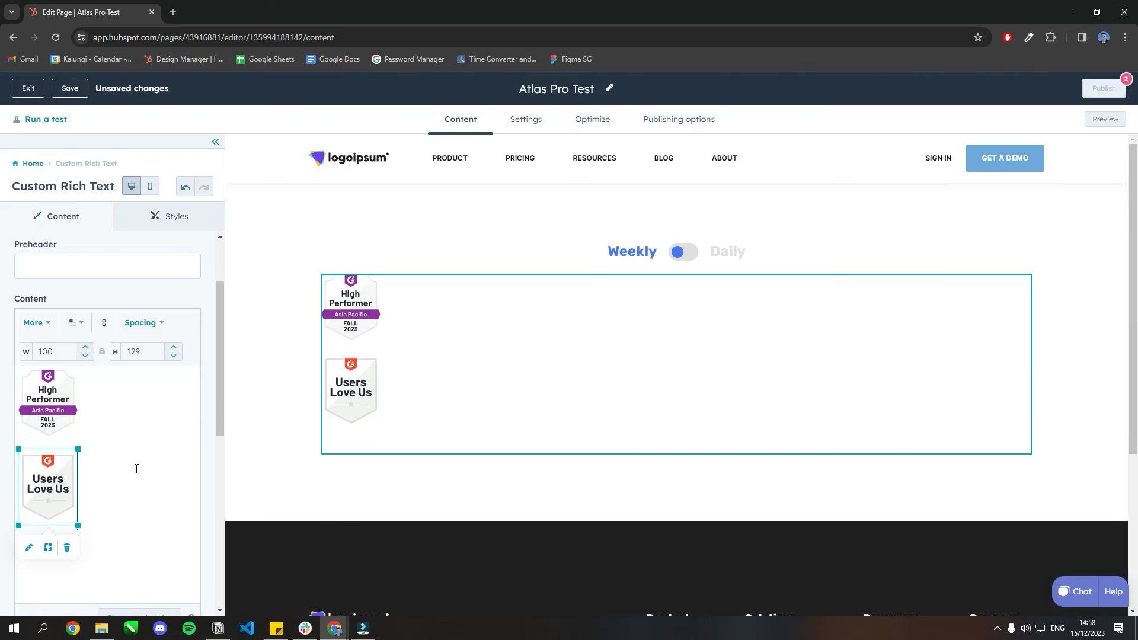
- Add class="kl-toggler content-0" to the High Performer img tag and class="kl-toggler content-1" to the Users Love Us img tag, and save the source code
click(157, 357)
click(167, 385)
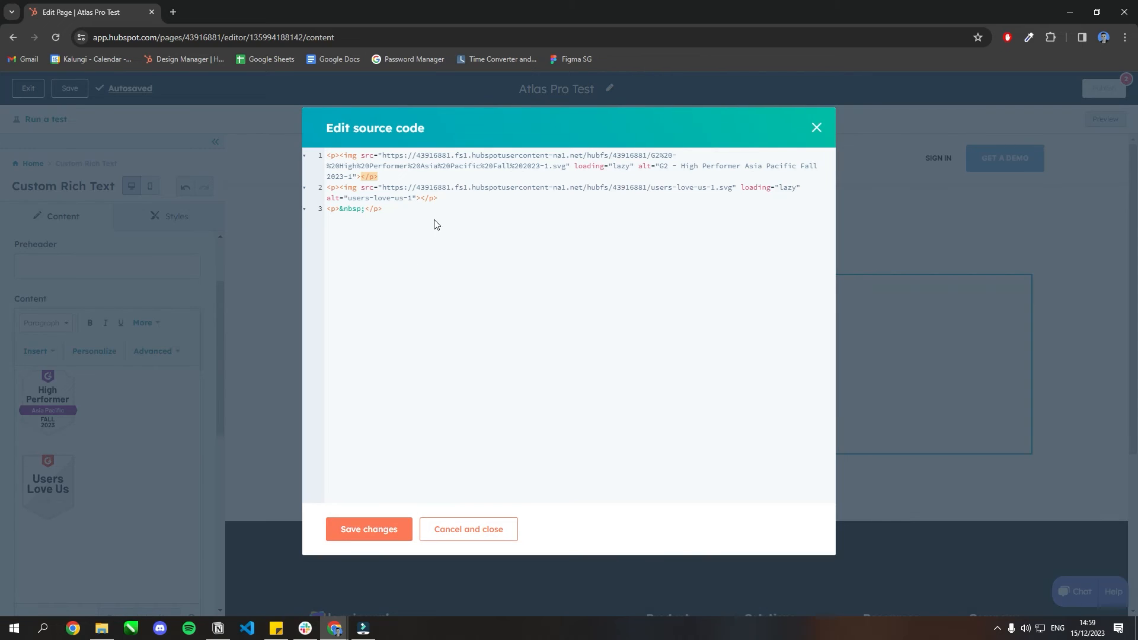
click(358, 156)
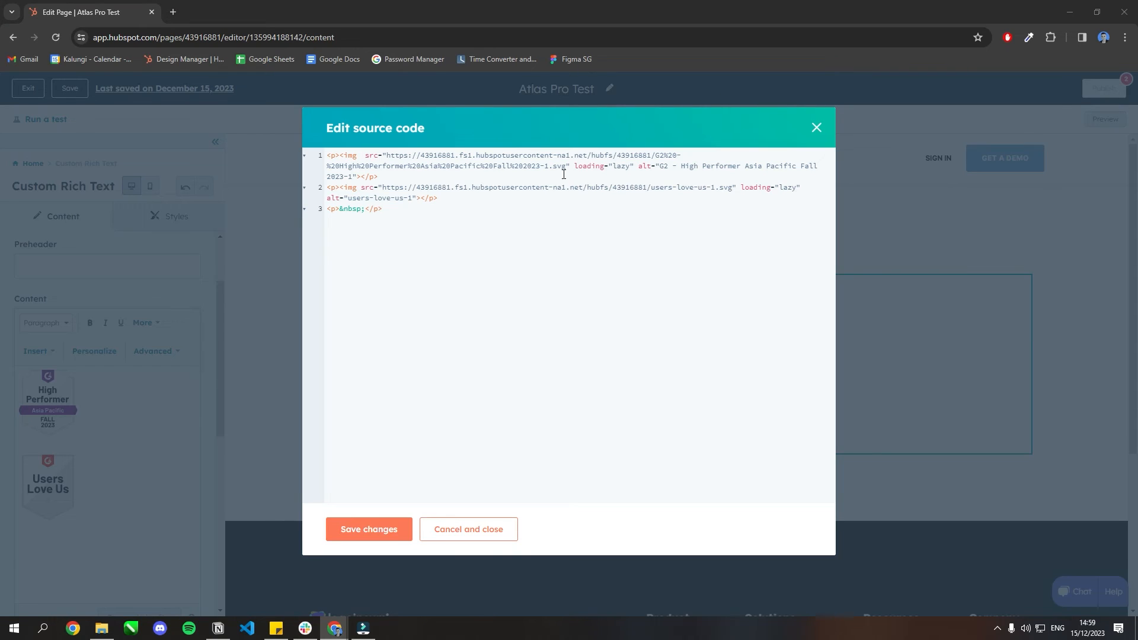
text(class="kl-toggler content-0")
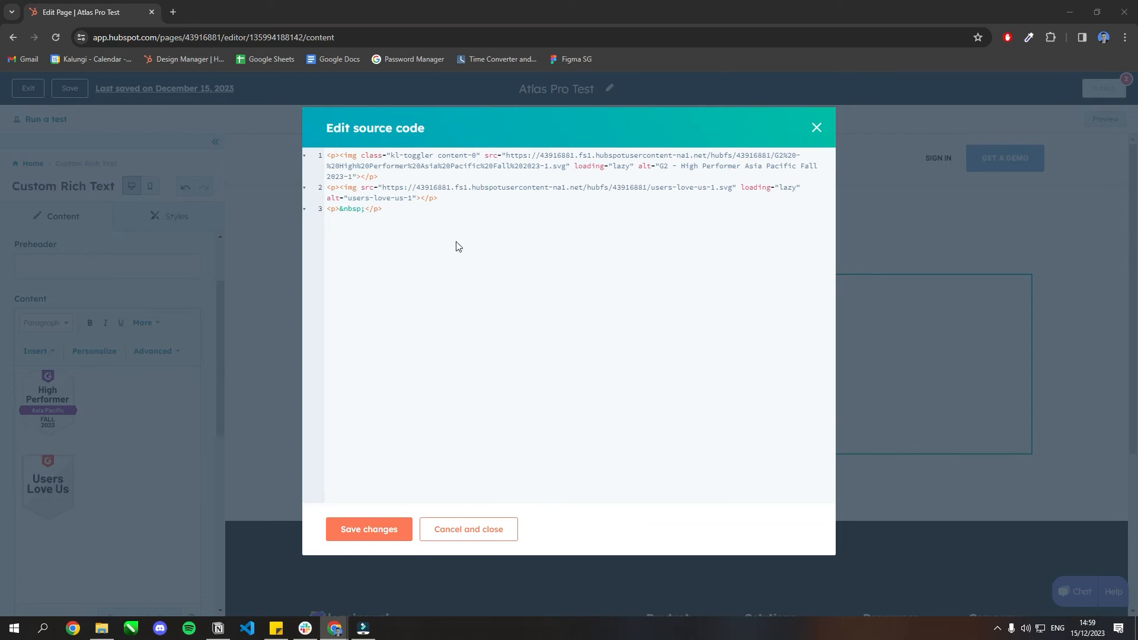
click(356, 189)
text(class="kl-toggler content-1")
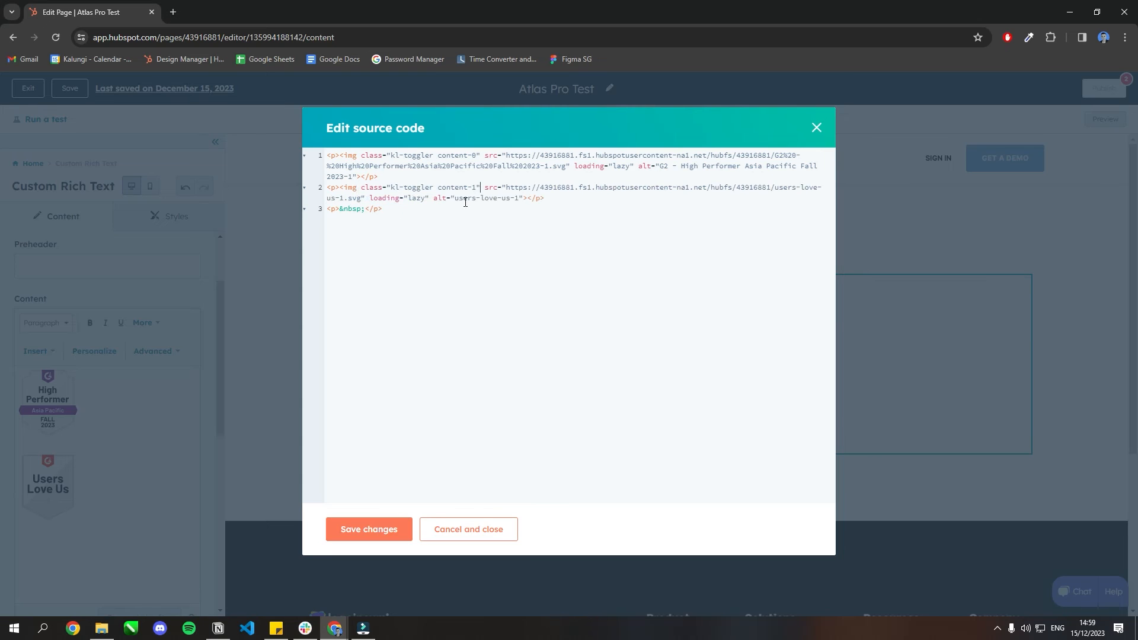
click(380, 529)
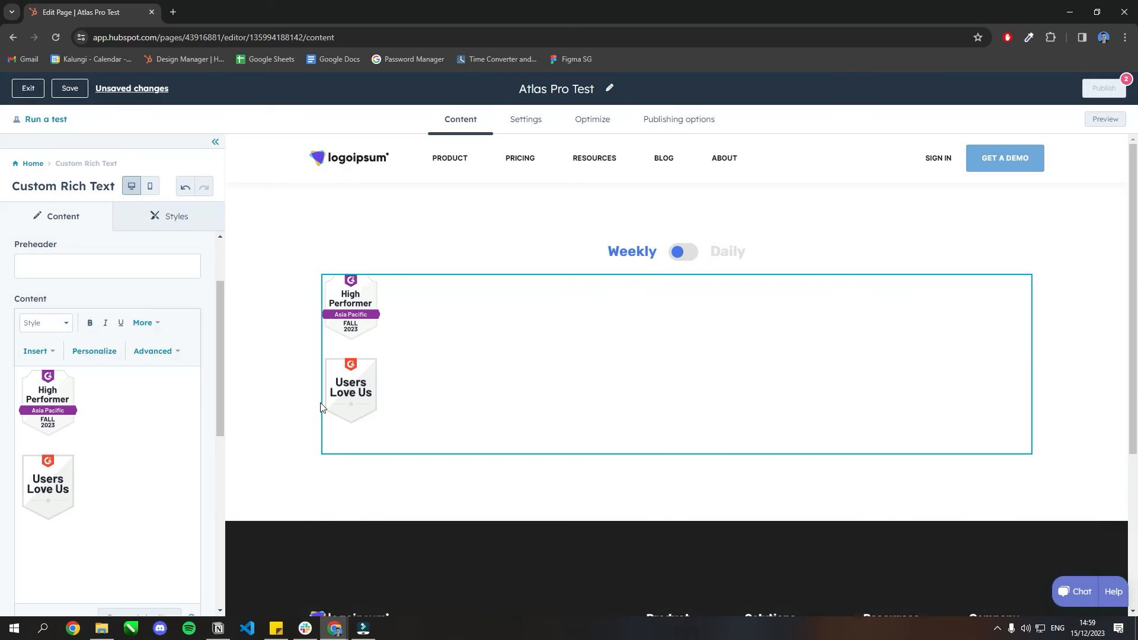
- Switch the Weekly/Daily toggle repeatedly to test swapping the two badge images
click(688, 255)
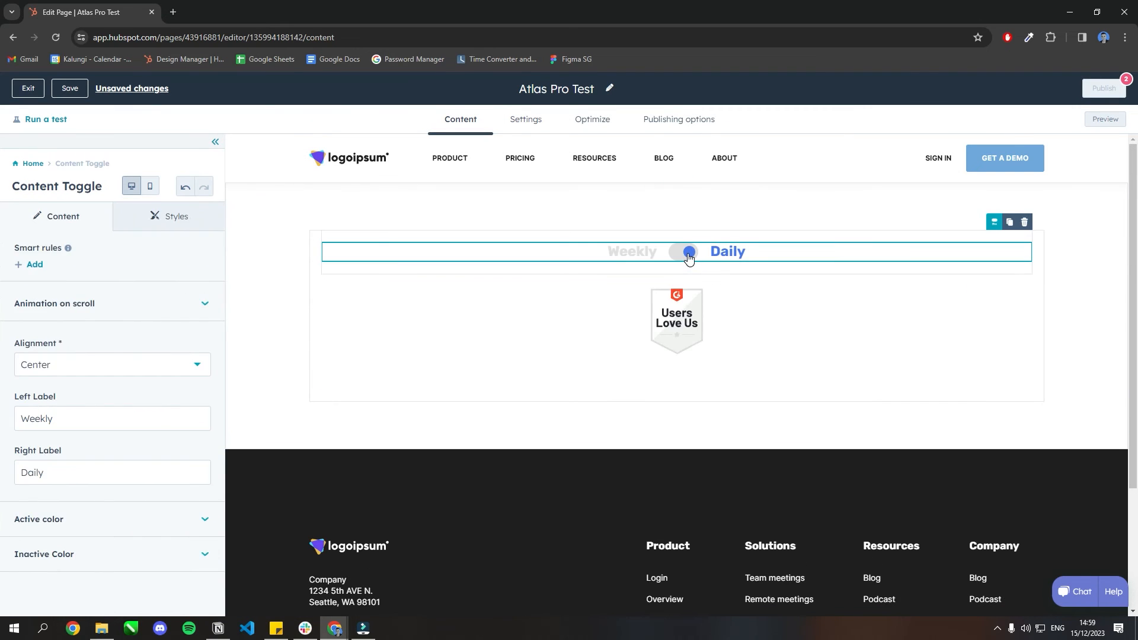
click(687, 257)
click(688, 256)
click(688, 257)
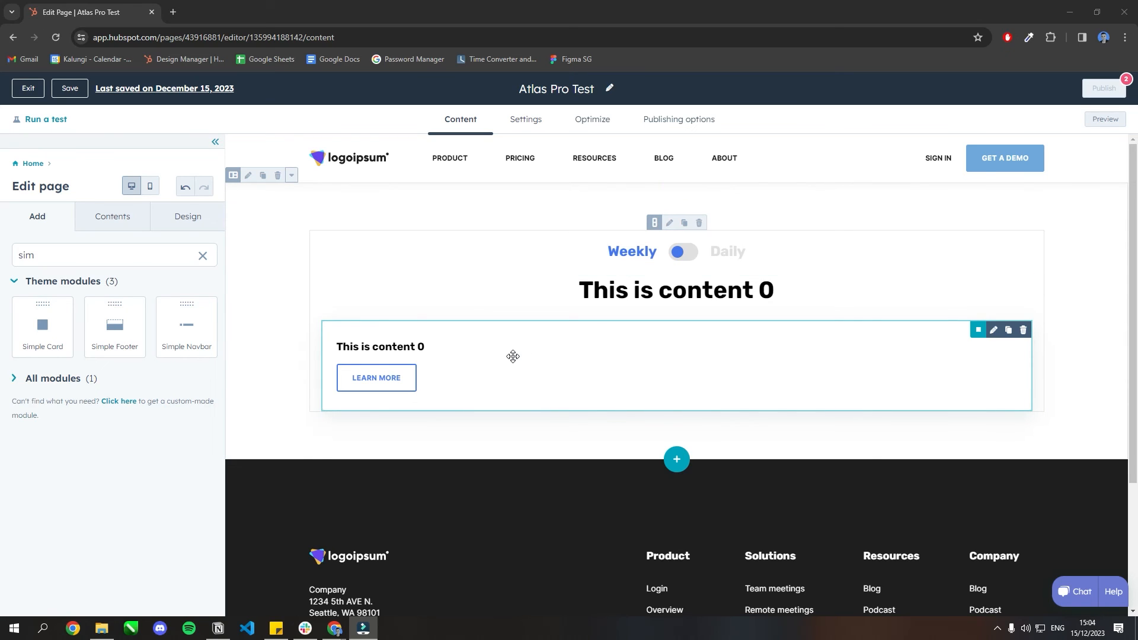
- Examine the toggle classes in the source code of the Custom Rich Text heading and of the Simple Card below it
click(509, 296)
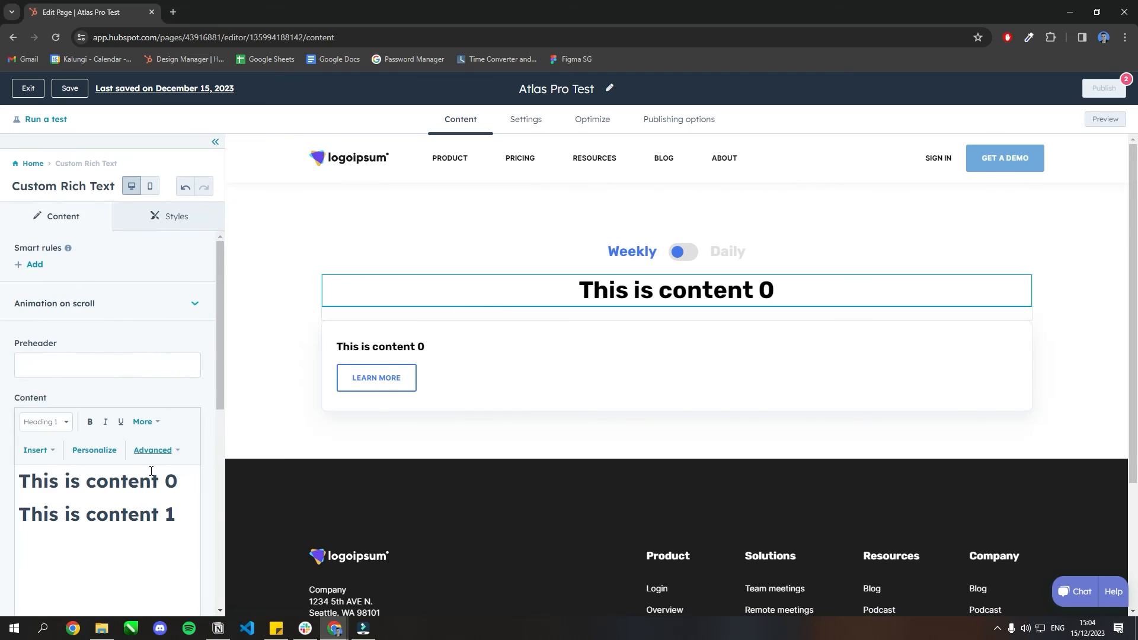
click(155, 450)
click(157, 480)
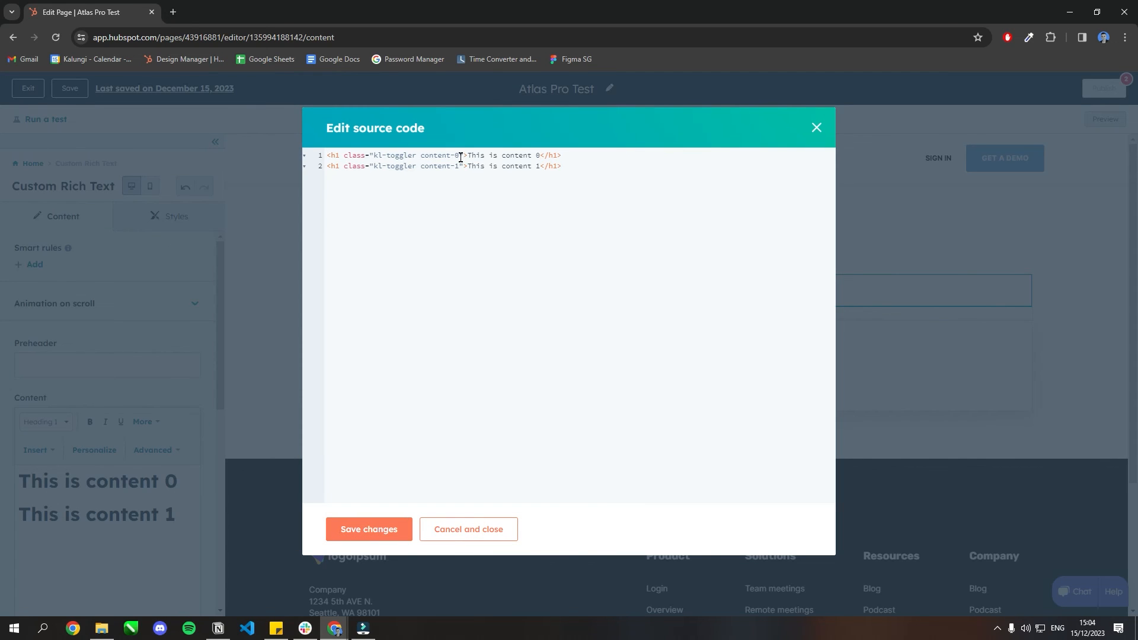
click(382, 527)
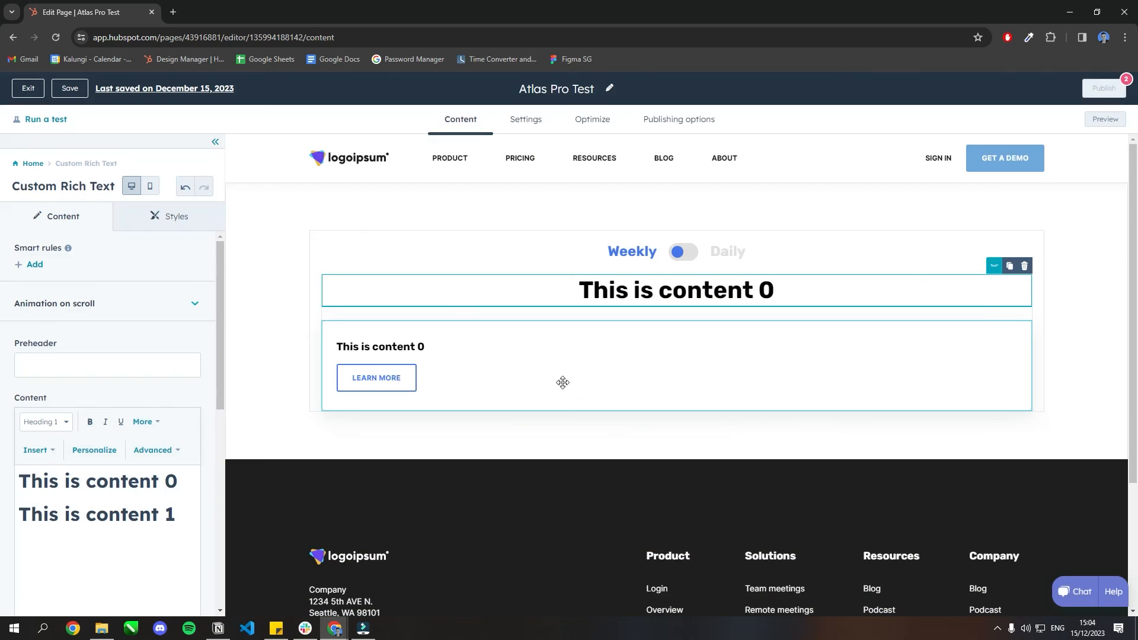
click(561, 381)
click(155, 450)
click(158, 480)
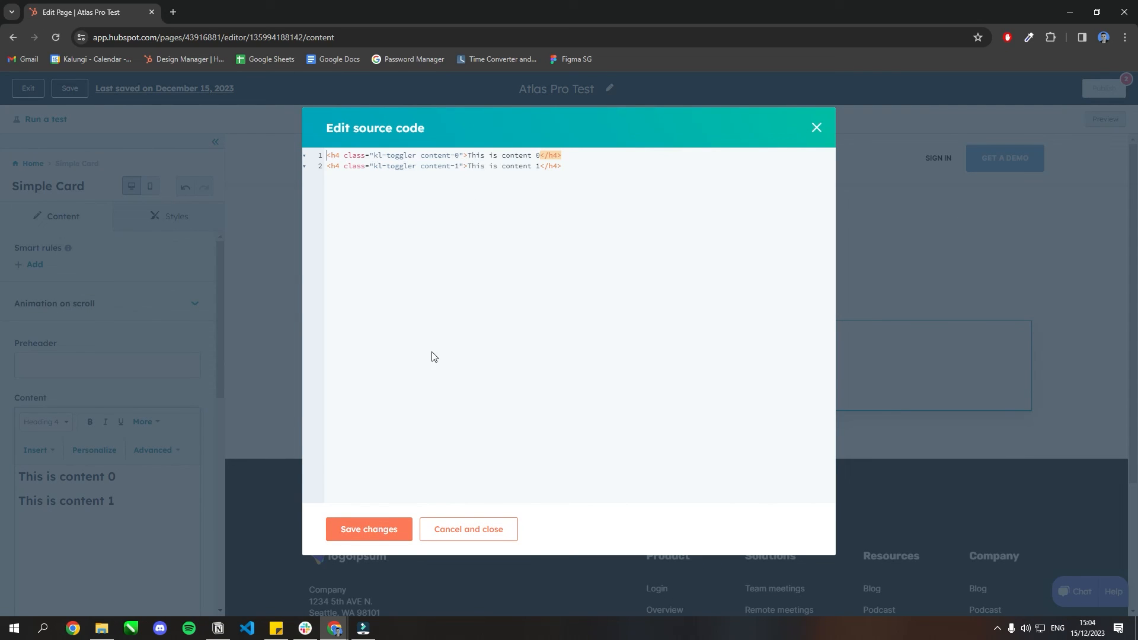
click(368, 529)
click(1064, 380)
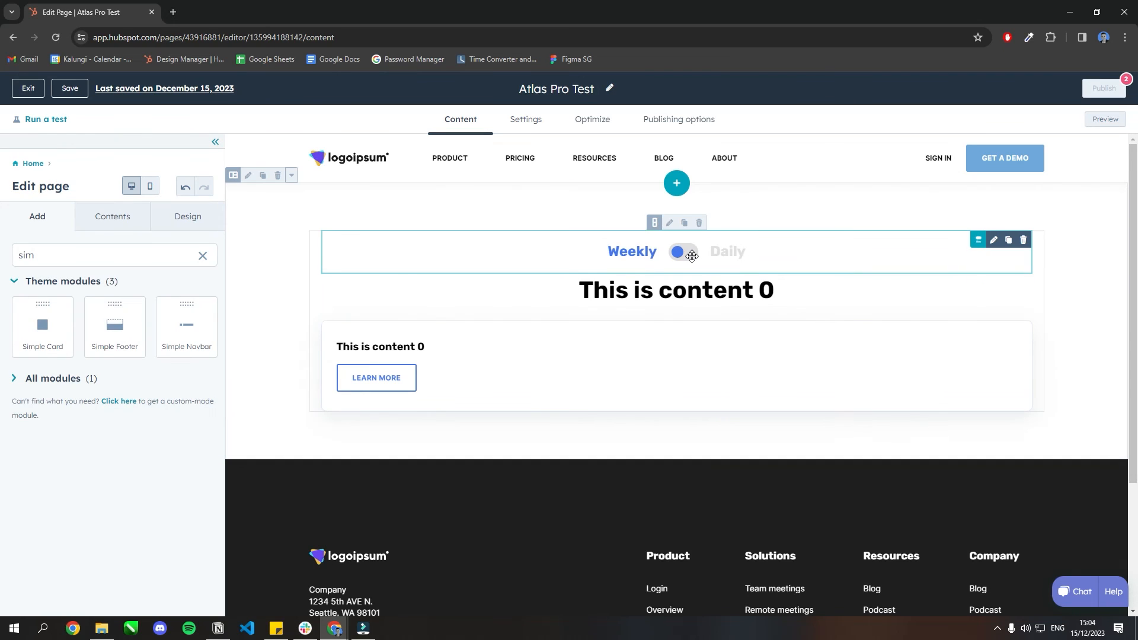
- Test the Weekly/Daily toggle on the rich text heading and the Simple Card together
click(681, 254)
click(685, 258)
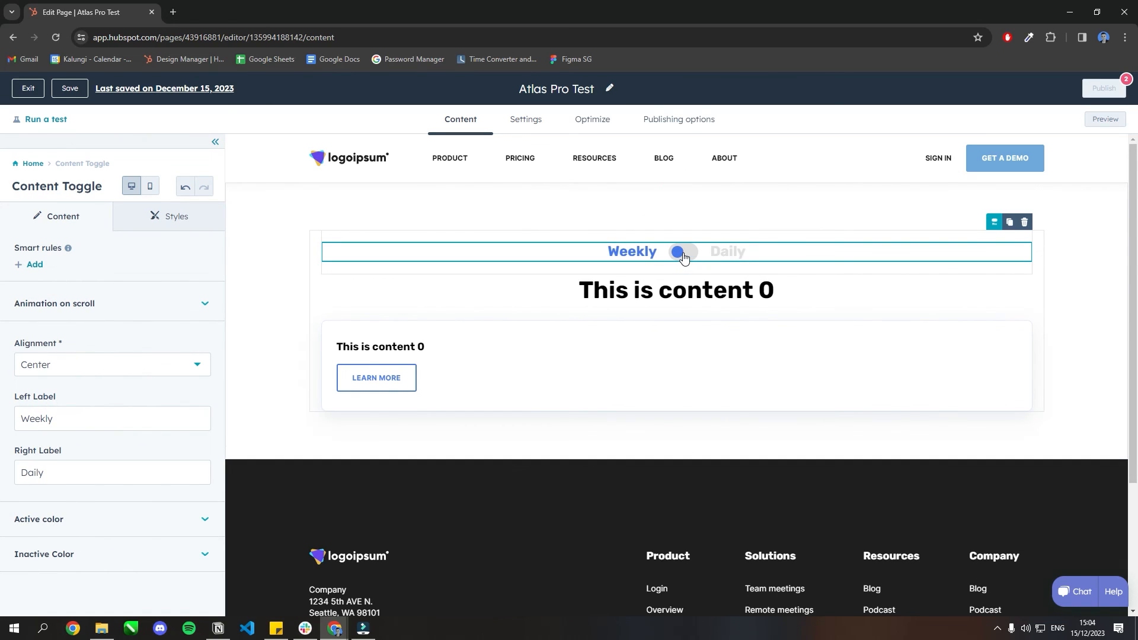
click(683, 257)
click(685, 257)
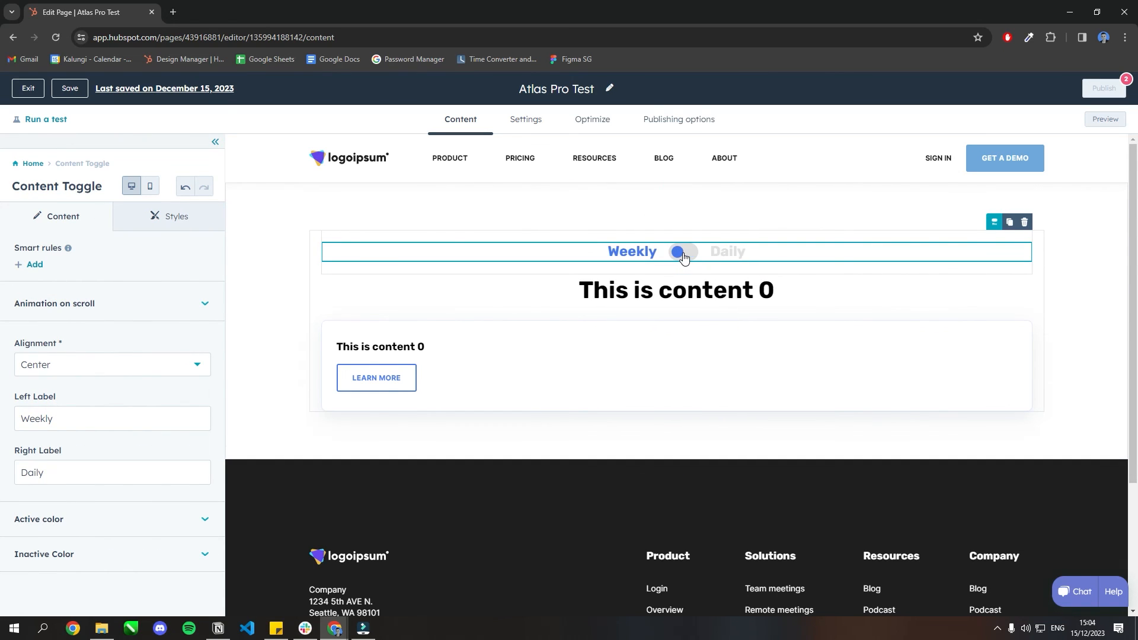